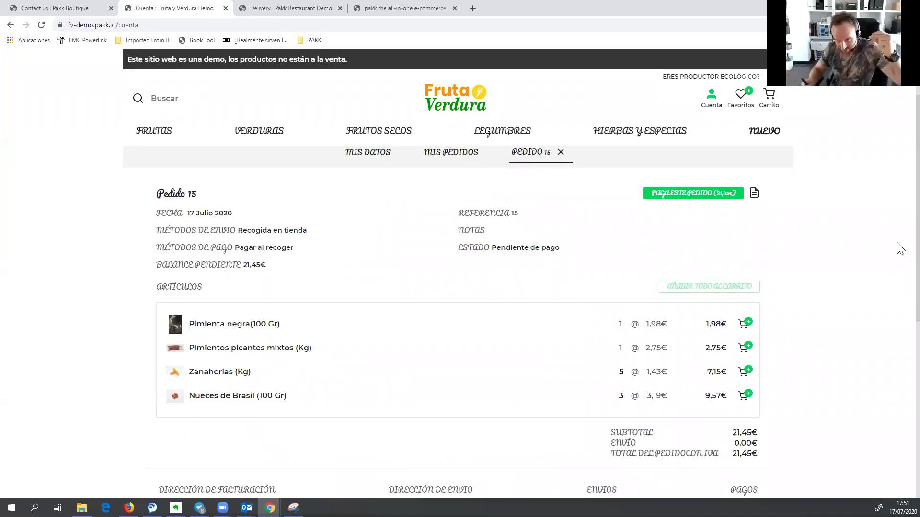
Look over order 15 in the account area, and open the Zanahorias (Kg) product page from the Verduras category.
{"action": "scroll", "coordinate": [900, 284], "scroll_direction": "down", "scroll_amount": 2}
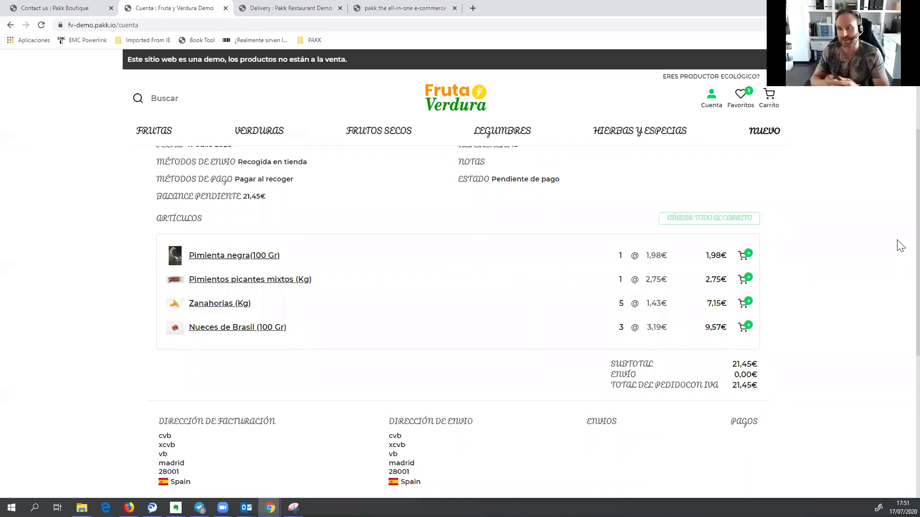
{"action": "scroll", "coordinate": [900, 225], "scroll_direction": "up", "scroll_amount": 2}
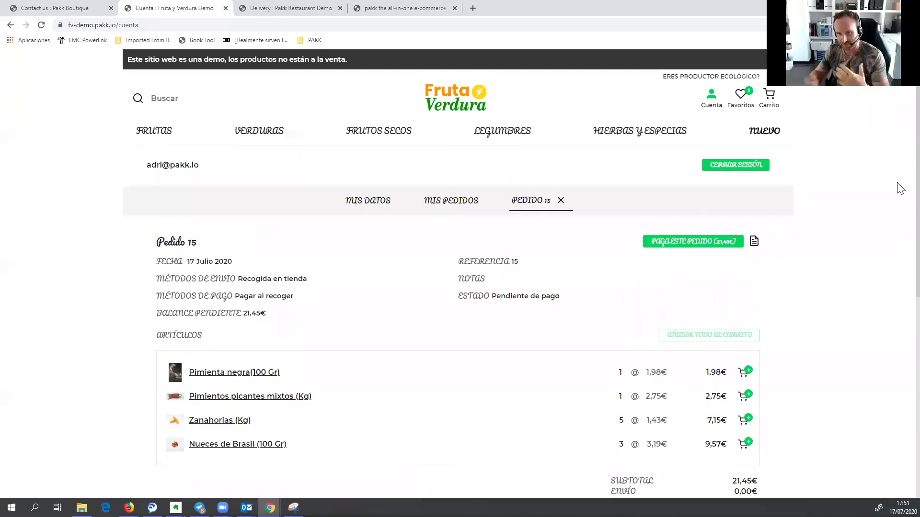
{"action": "scroll", "coordinate": [900, 188], "scroll_direction": "up", "scroll_amount": 1}
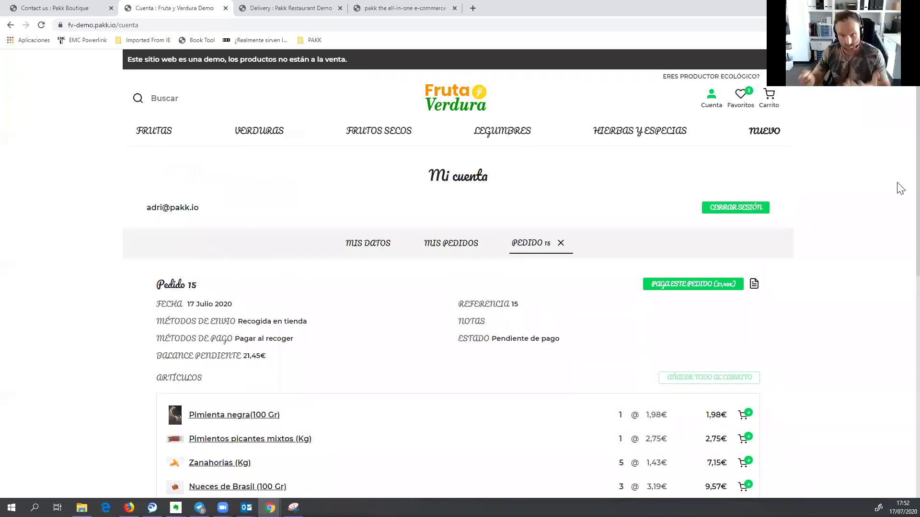
{"action": "left_click", "coordinate": [259, 131]}
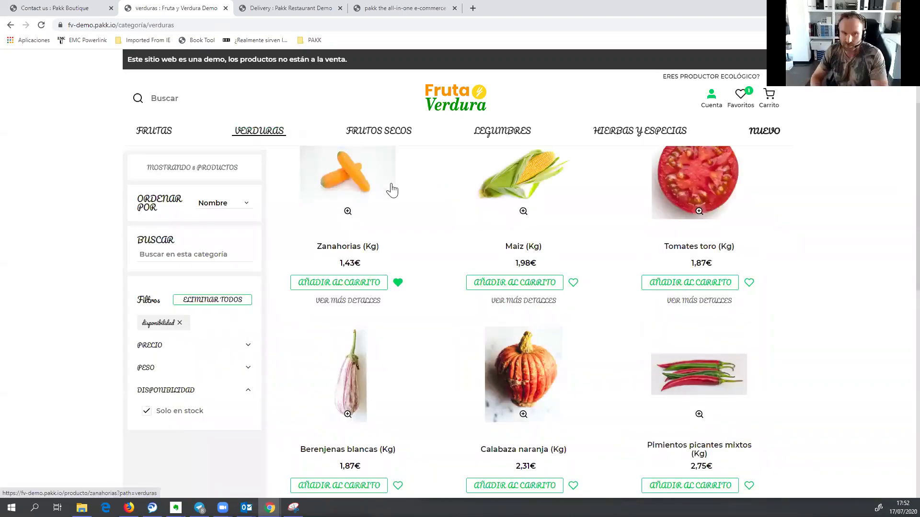
{"action": "left_click", "coordinate": [397, 197]}
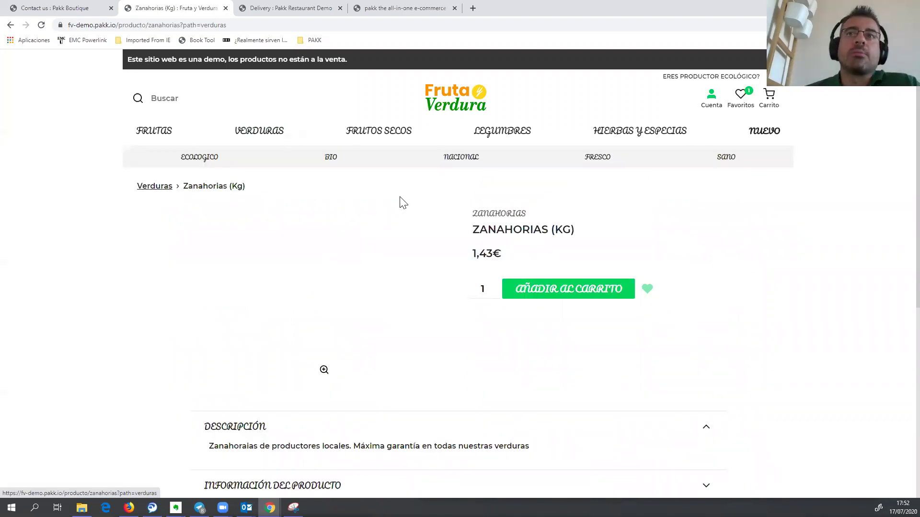
Save Almendras (100 Gr) and Anacardos (100 Gr) from the Frutos Secos category as favourites.
{"action": "left_click", "coordinate": [383, 138]}
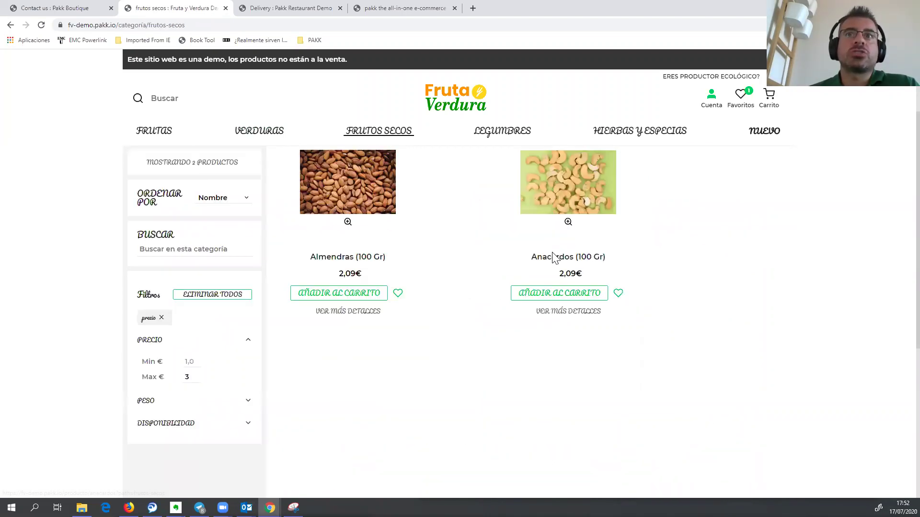
{"action": "left_click", "coordinate": [398, 292]}
{"action": "left_click", "coordinate": [618, 293]}
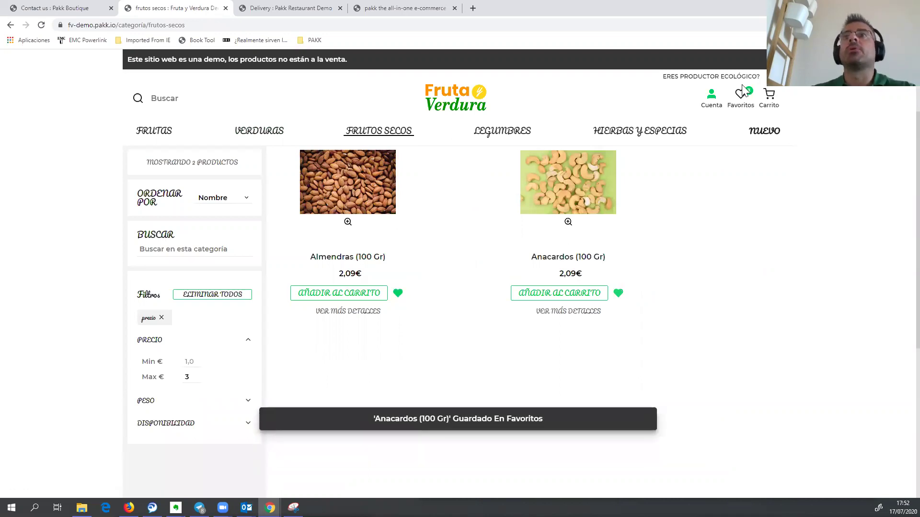
Add Zanahorias (Kg), Almendras (100 Gr) and Anacardos (100 Gr) to the cart from the favourites list.
{"action": "left_click", "coordinate": [741, 96]}
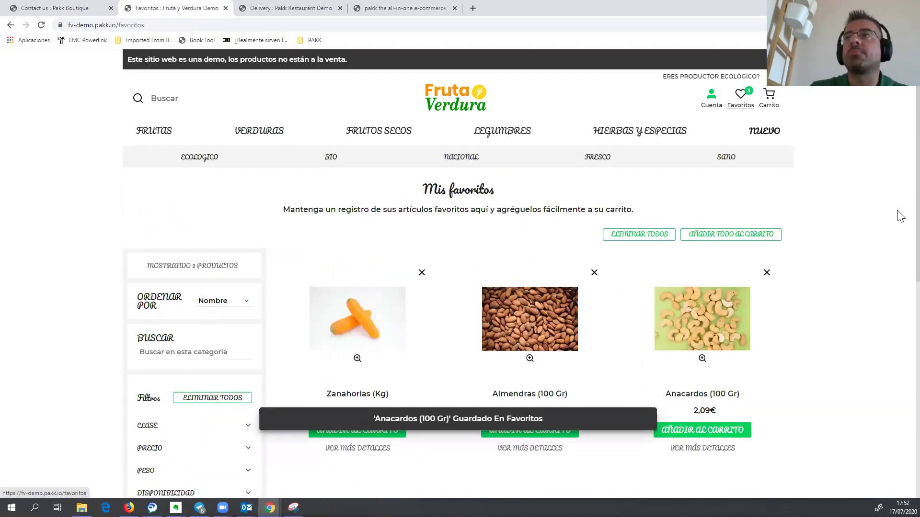
{"action": "scroll", "coordinate": [346, 280], "scroll_direction": "down", "scroll_amount": 3}
{"action": "left_click_drag", "start_coordinate": [346, 280], "coordinate": [363, 272]}
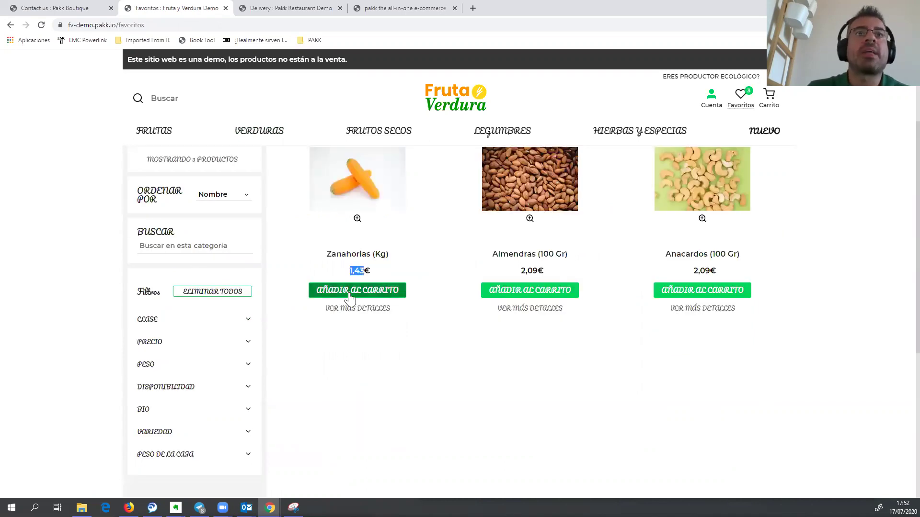
{"action": "left_click", "coordinate": [688, 290]}
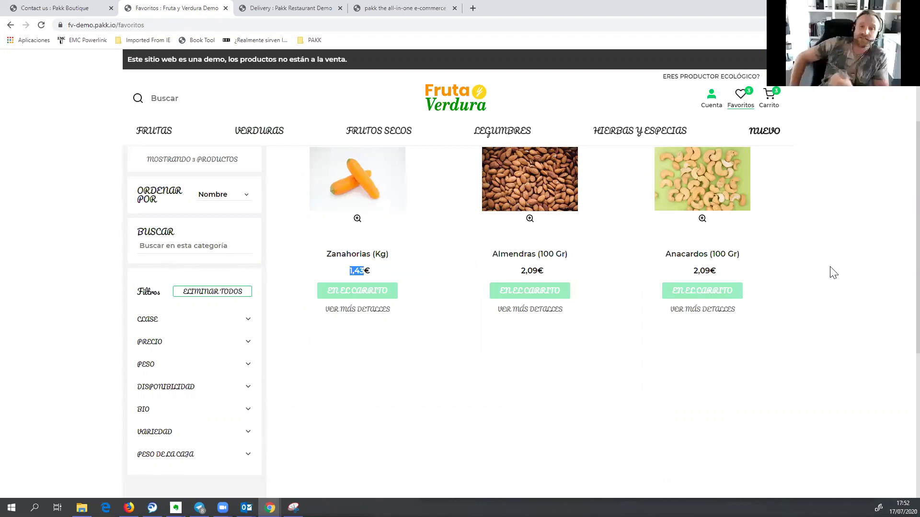
Switch to the Pakk admin panel window, maximize it and look over the Boutique ES website record.
{"action": "double_click", "coordinate": [742, 8]}
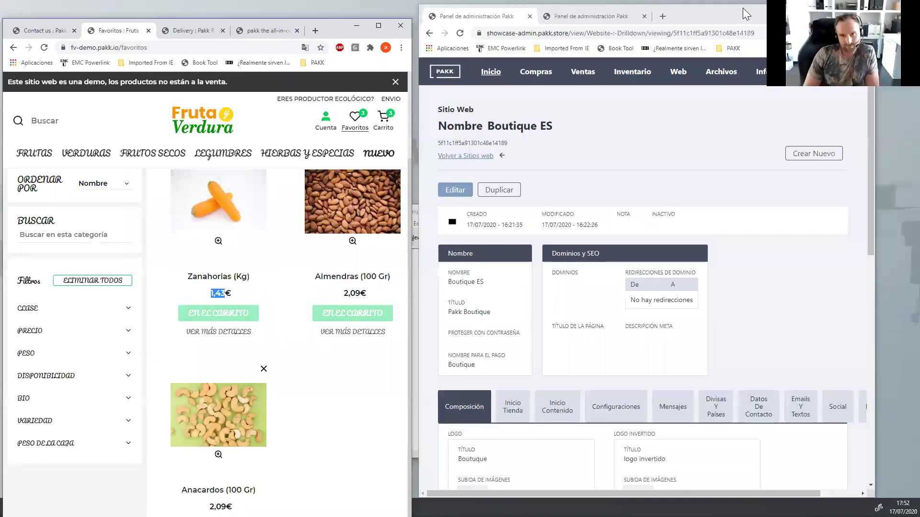
{"action": "left_click", "coordinate": [737, 14]}
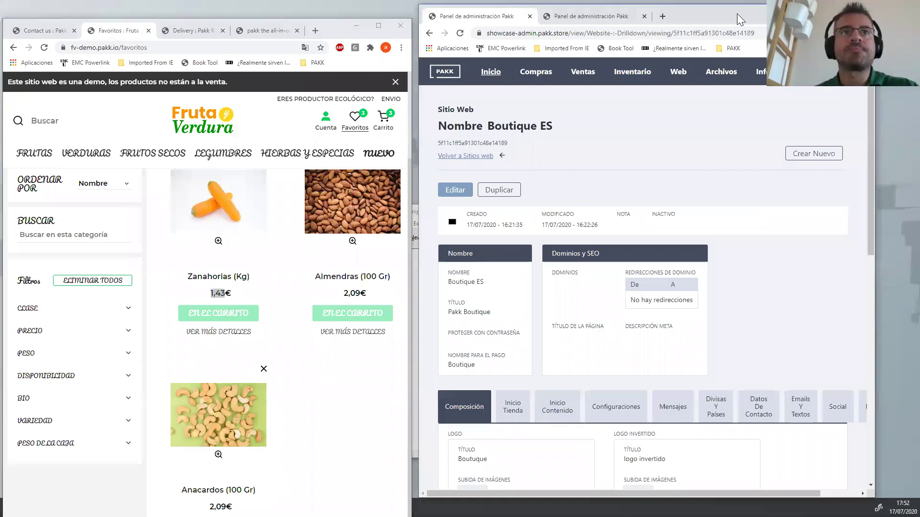
{"action": "double_click", "coordinate": [737, 13]}
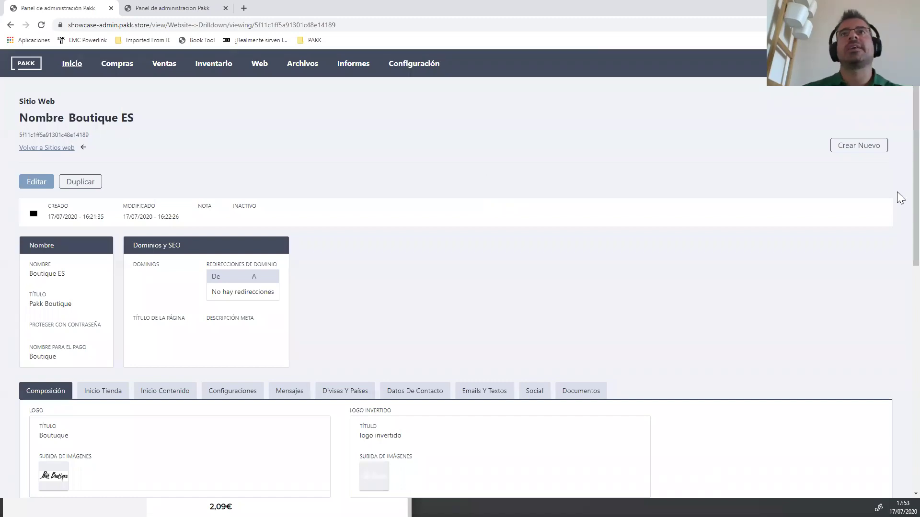
{"action": "scroll", "coordinate": [897, 159], "scroll_direction": "down", "scroll_amount": 1}
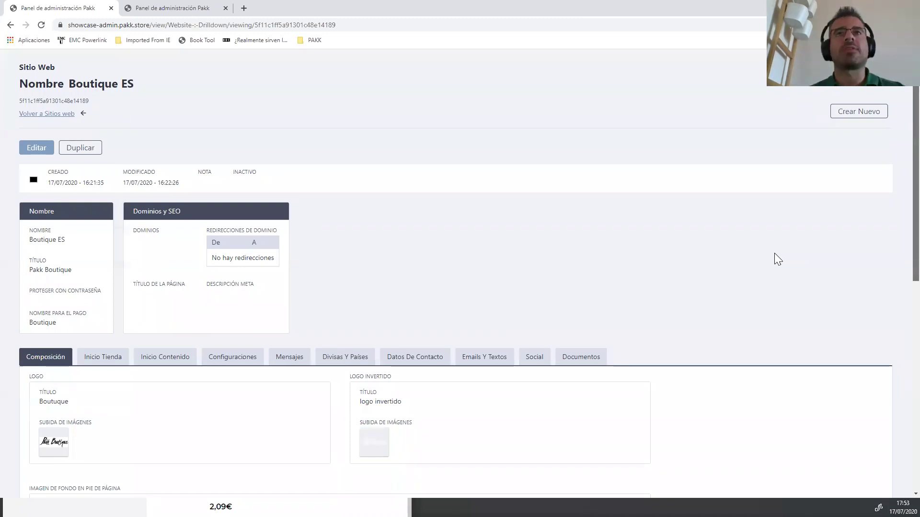
{"action": "scroll", "coordinate": [777, 259], "scroll_direction": "up", "scroll_amount": 1}
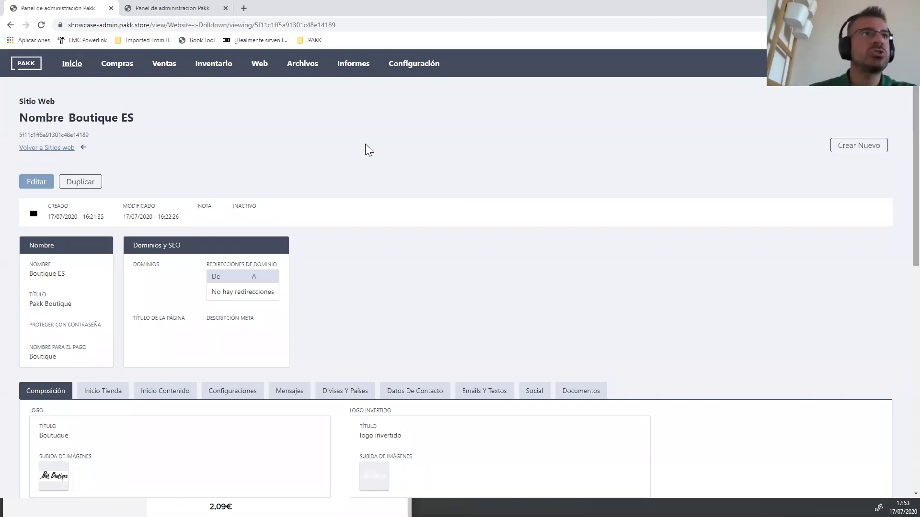
{"action": "scroll", "coordinate": [365, 143], "scroll_direction": "down", "scroll_amount": 1}
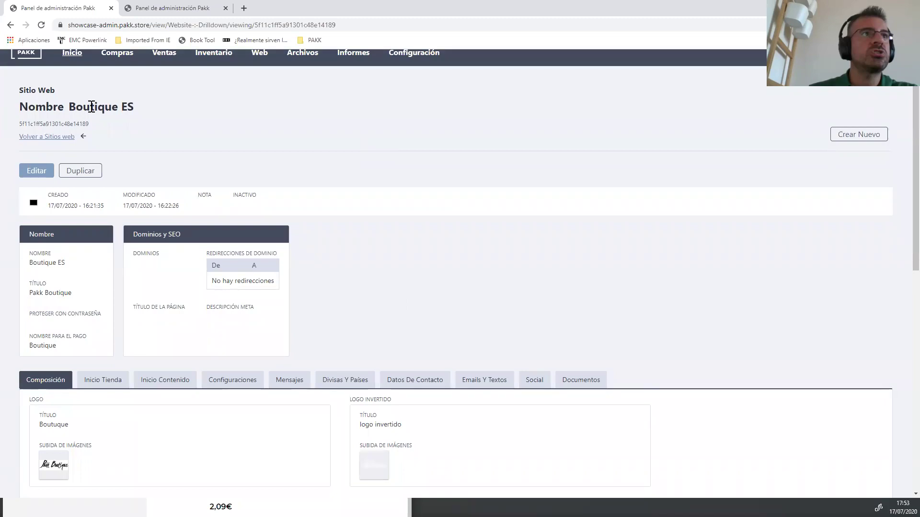
Open the Fruta y Verdura Demo Es record from the list of websites.
{"action": "left_click", "coordinate": [424, 58]}
{"action": "left_click", "coordinate": [415, 77]}
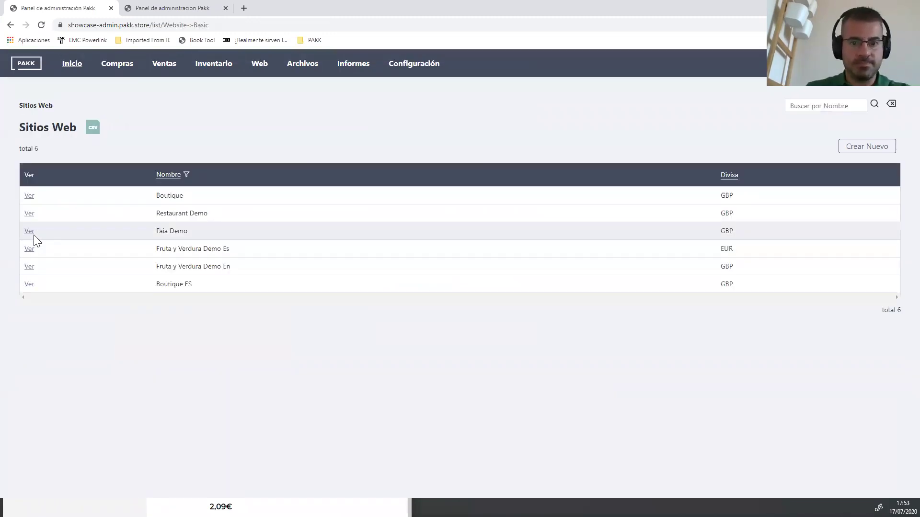
{"action": "left_click", "coordinate": [27, 250]}
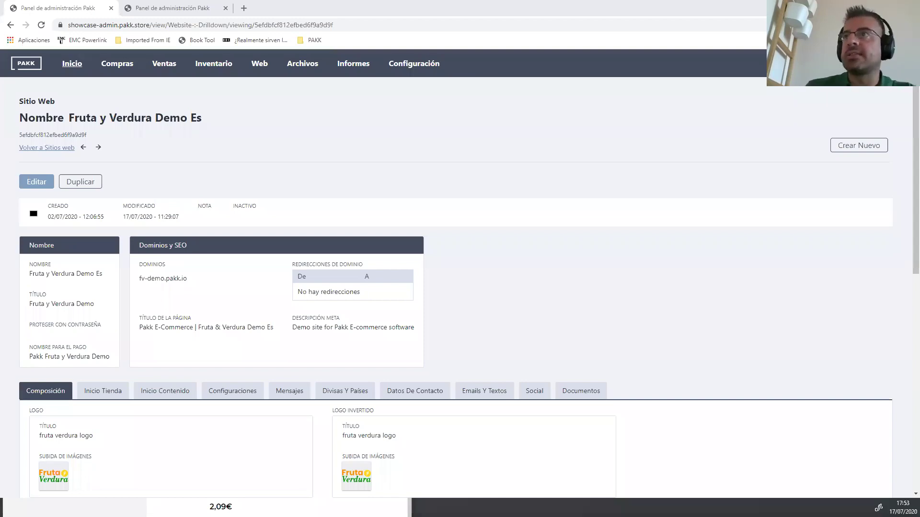
Examine the site's domain and SEO data and its Composición settings, including logos, footer background image and auxiliary menu.
{"action": "scroll", "coordinate": [897, 271], "scroll_direction": "down", "scroll_amount": 3}
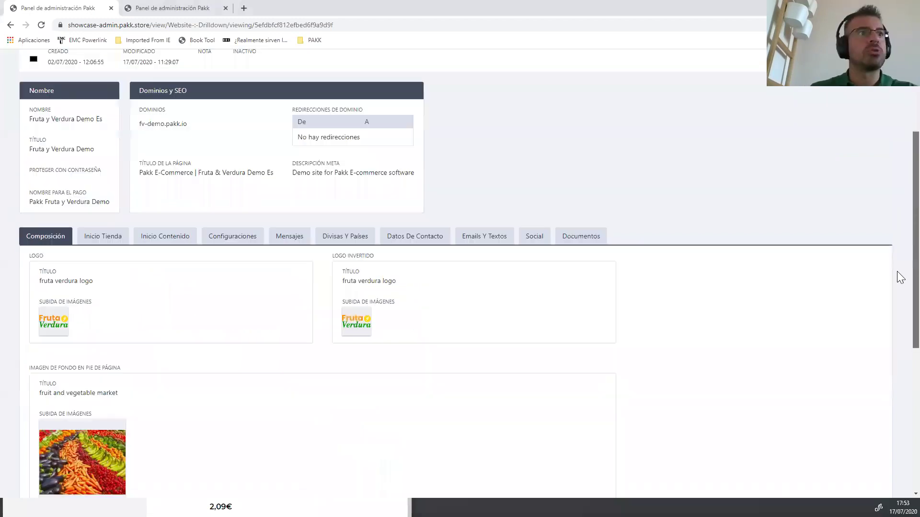
{"action": "scroll", "coordinate": [900, 349], "scroll_direction": "down", "scroll_amount": 3}
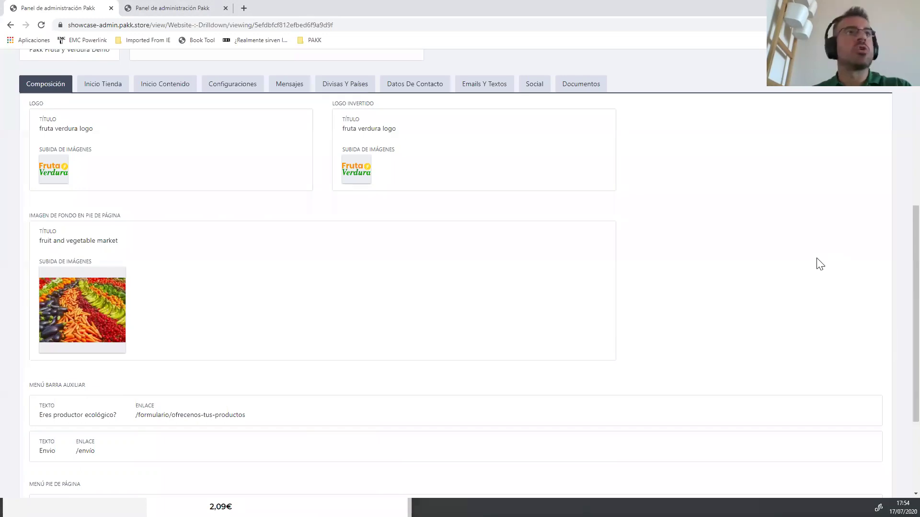
{"action": "scroll", "coordinate": [901, 178], "scroll_direction": "up", "scroll_amount": 5}
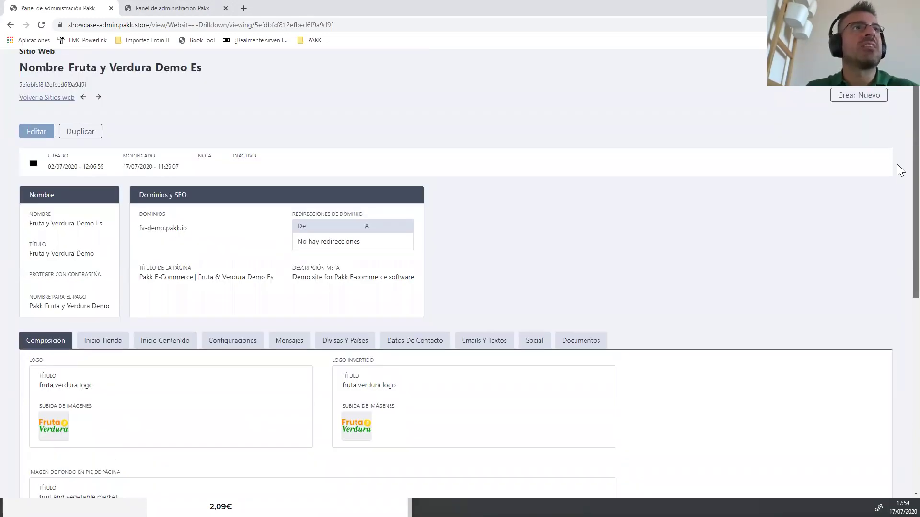
{"action": "scroll", "coordinate": [900, 235], "scroll_direction": "down", "scroll_amount": 2}
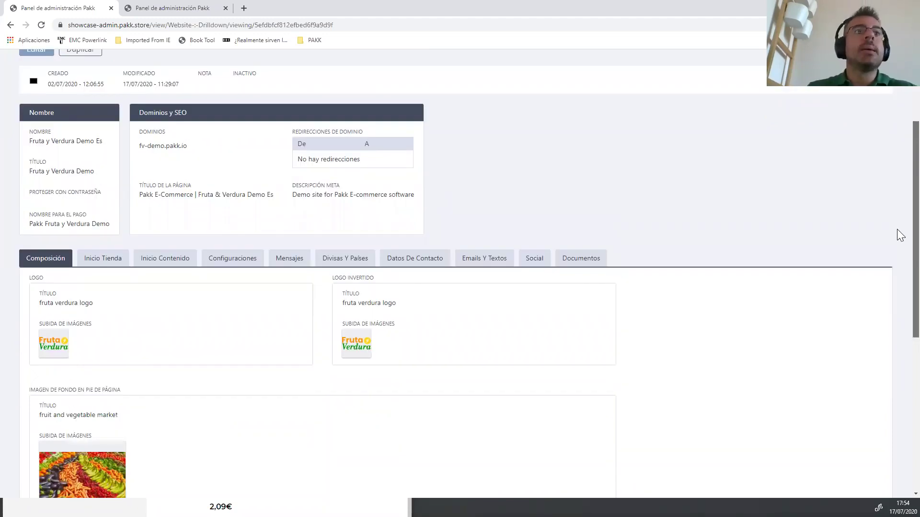
{"action": "scroll", "coordinate": [104, 187], "scroll_direction": "down", "scroll_amount": 2}
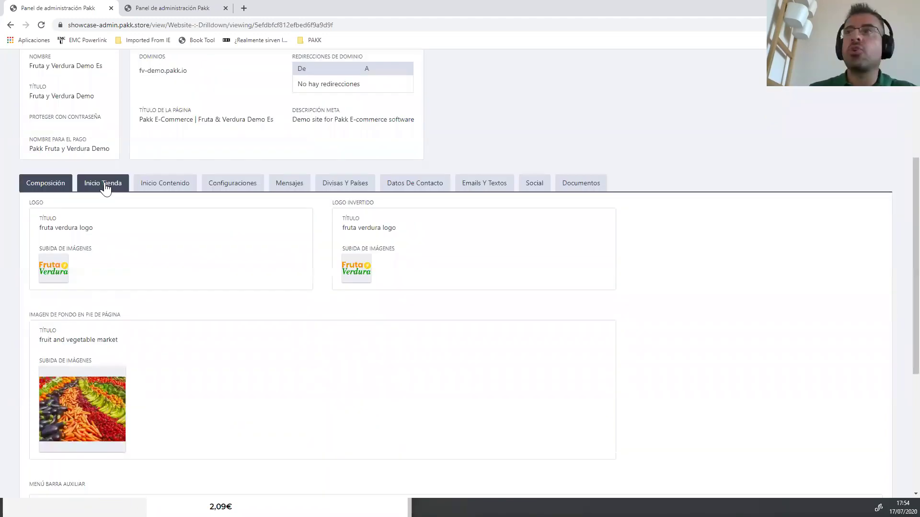
Review the block layout, images and texts of the site's Inicio Tienda and Inicio Contenido sections.
{"action": "scroll", "coordinate": [899, 282], "scroll_direction": "down", "scroll_amount": 10}
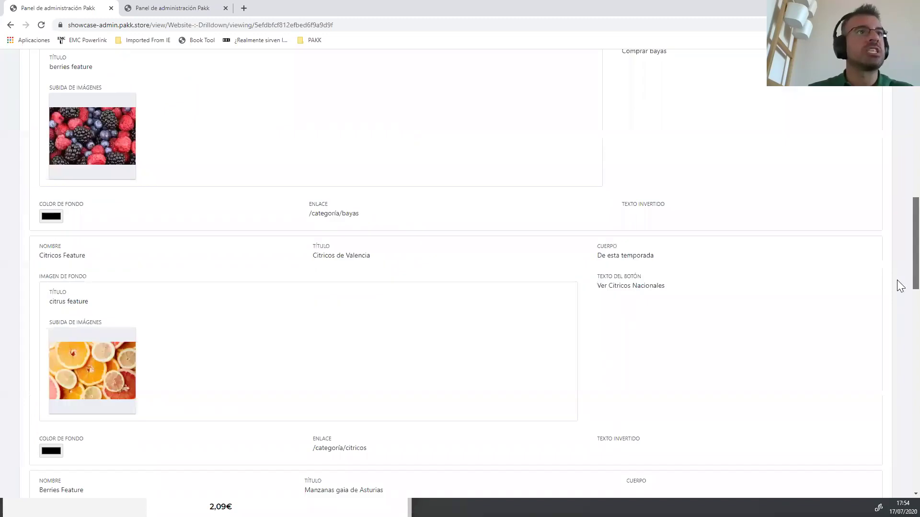
{"action": "scroll", "coordinate": [410, 383], "scroll_direction": "up", "scroll_amount": 10}
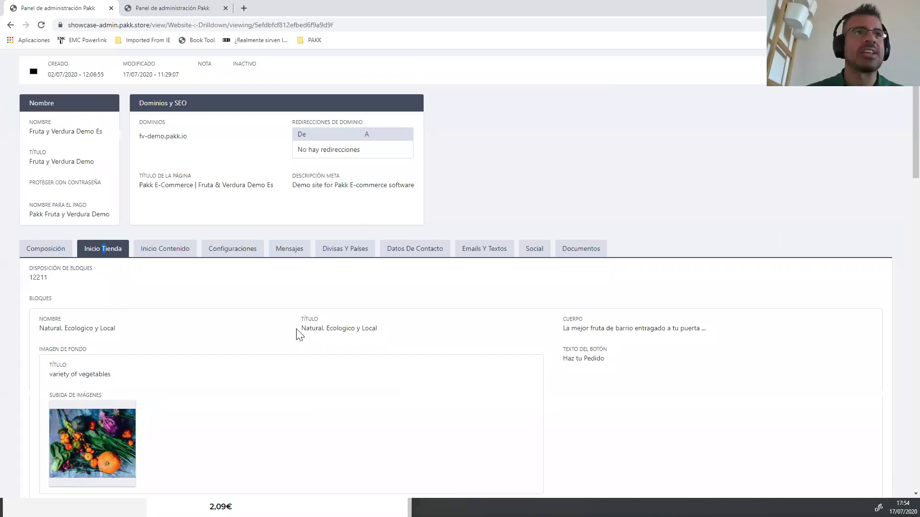
{"action": "left_click", "coordinate": [165, 262]}
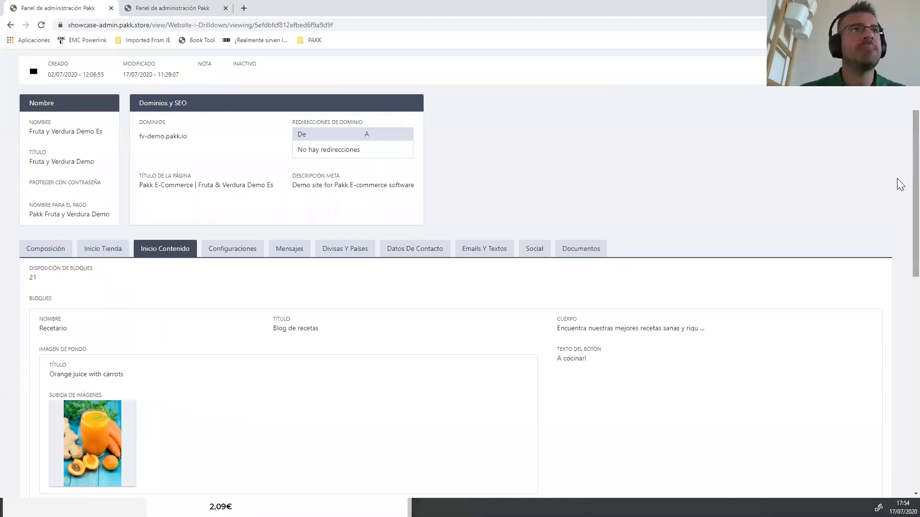
Review the site's Configuraciones, Divisas y Países, Social and Documentos sections.
{"action": "scroll", "coordinate": [236, 120], "scroll_direction": "down", "scroll_amount": 3}
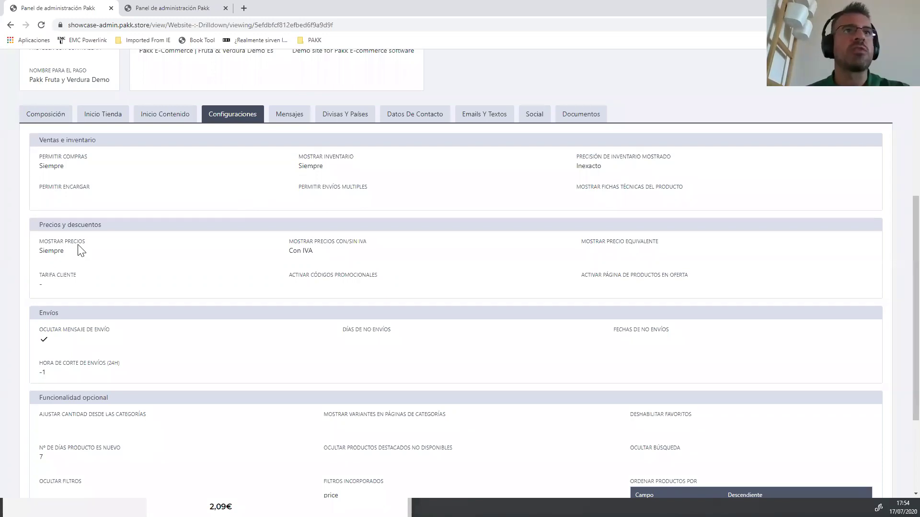
{"action": "left_click", "coordinate": [289, 116]}
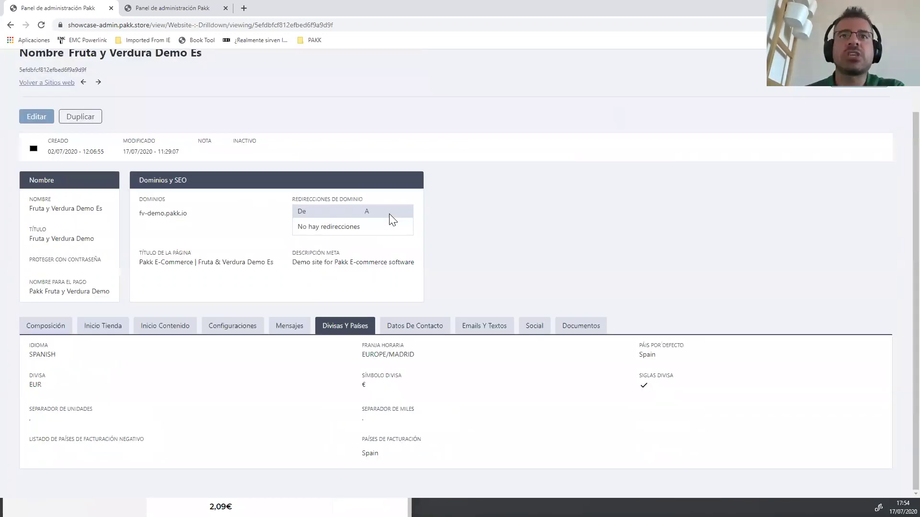
{"action": "left_click", "coordinate": [493, 328]}
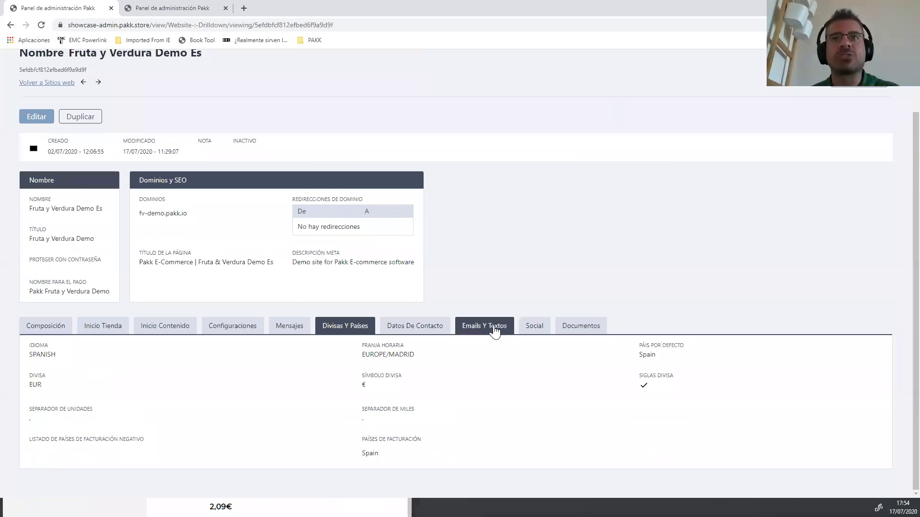
{"action": "left_click", "coordinate": [530, 328]}
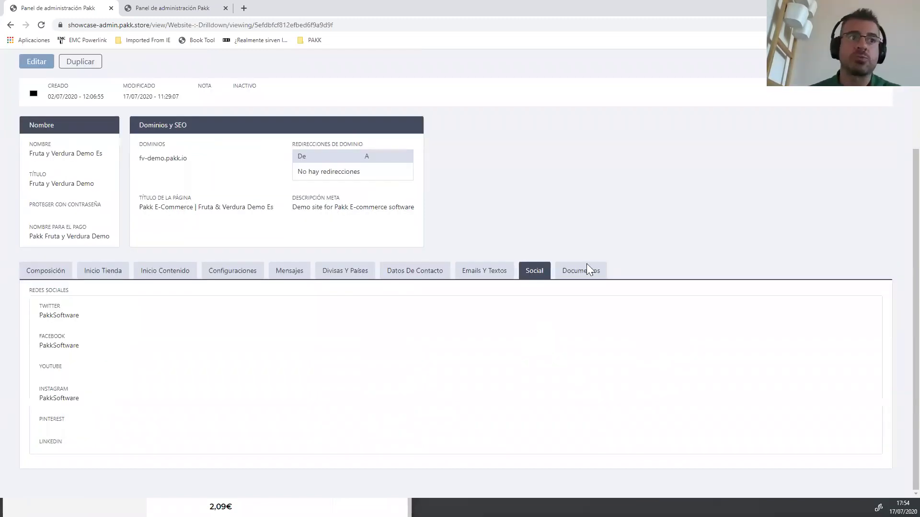
{"action": "left_click", "coordinate": [588, 268]}
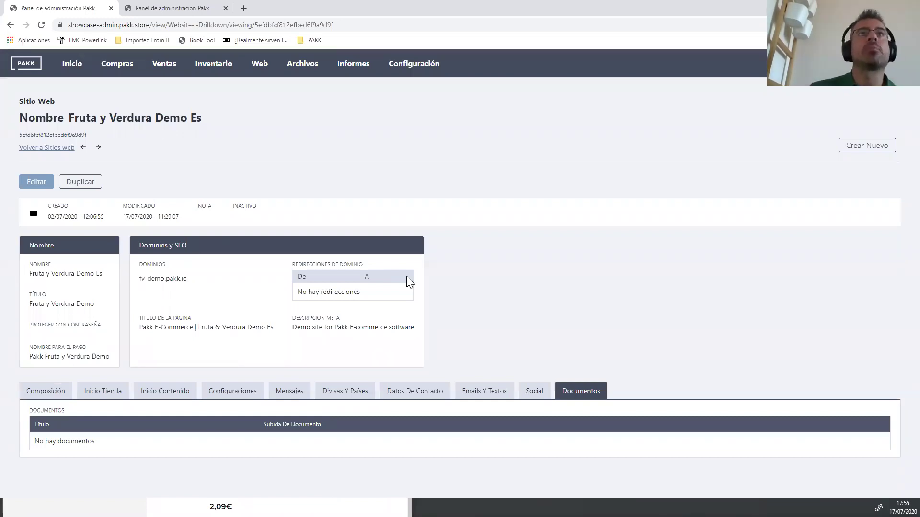
{"action": "left_click", "coordinate": [294, 66]}
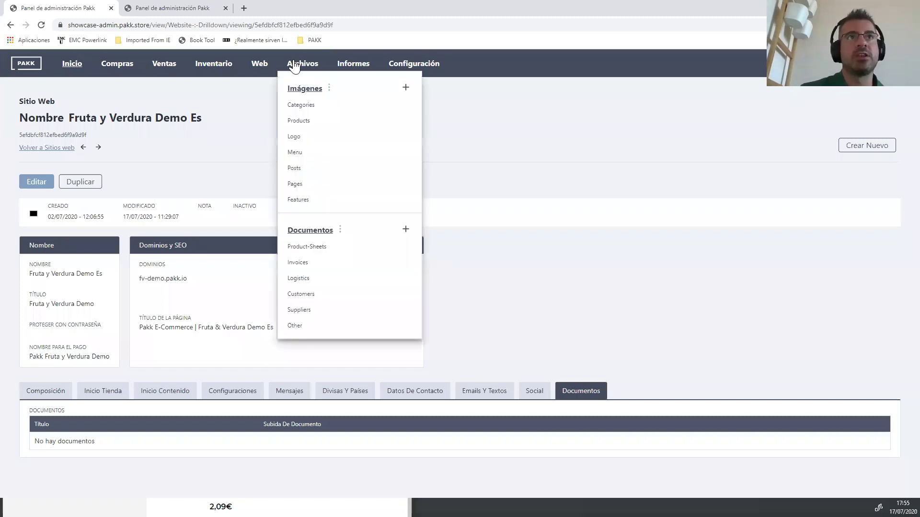
{"action": "left_click", "coordinate": [214, 72]}
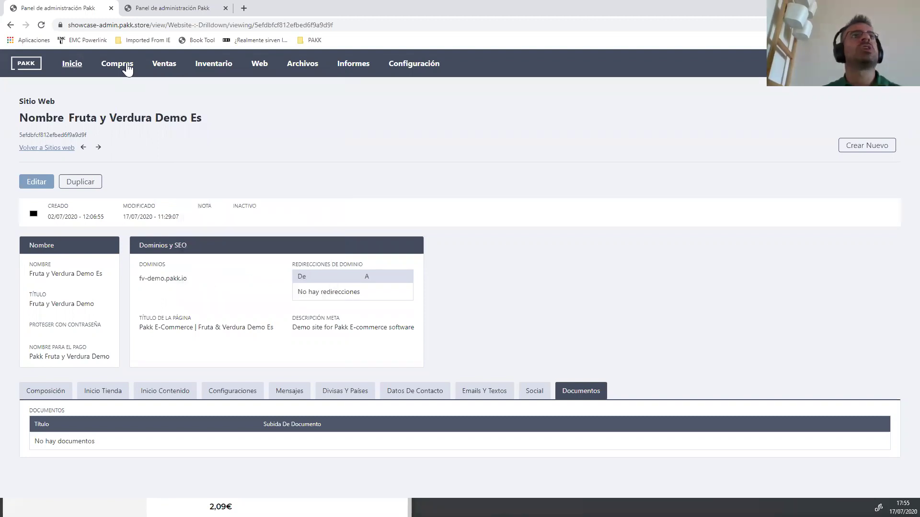
{"action": "mouse_move", "coordinate": [119, 68]}
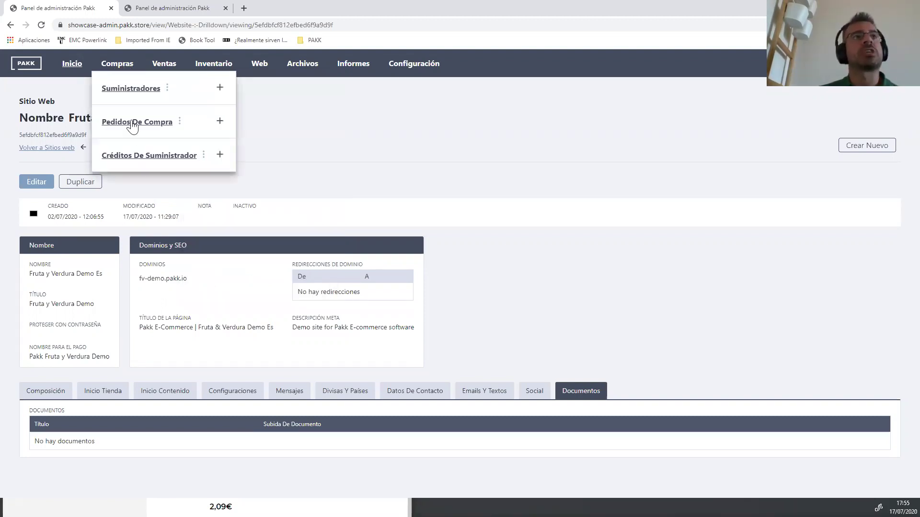
{"action": "mouse_move", "coordinate": [163, 67]}
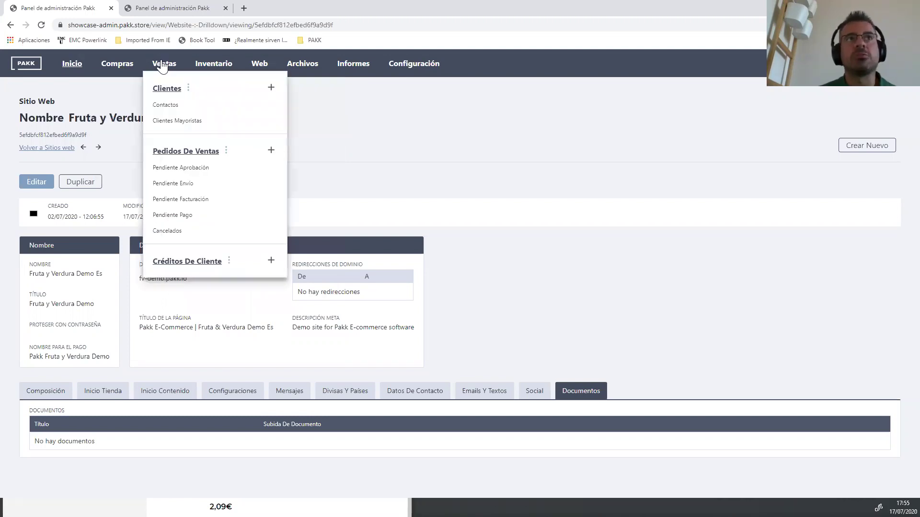
View the Clientes list, and return to the Inicio dashboard.
{"action": "left_click", "coordinate": [164, 95]}
{"action": "mouse_move", "coordinate": [161, 67]}
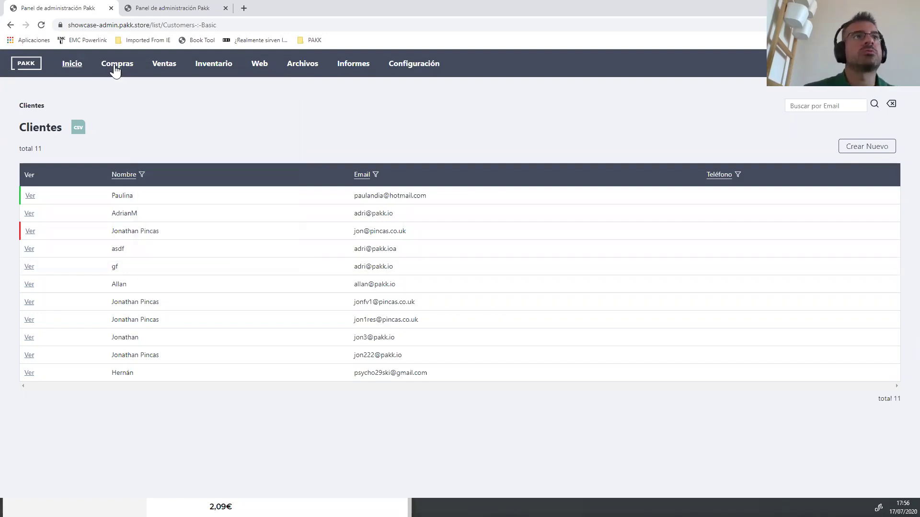
{"action": "left_click", "coordinate": [75, 68]}
{"action": "mouse_move", "coordinate": [107, 71]}
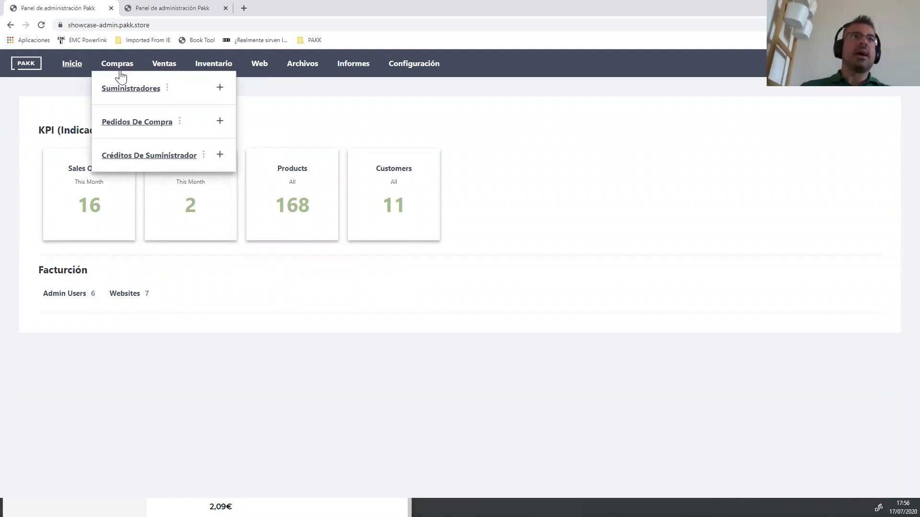
Open the second sales order in the Pedidos De Ventas list.
{"action": "mouse_move", "coordinate": [168, 68]}
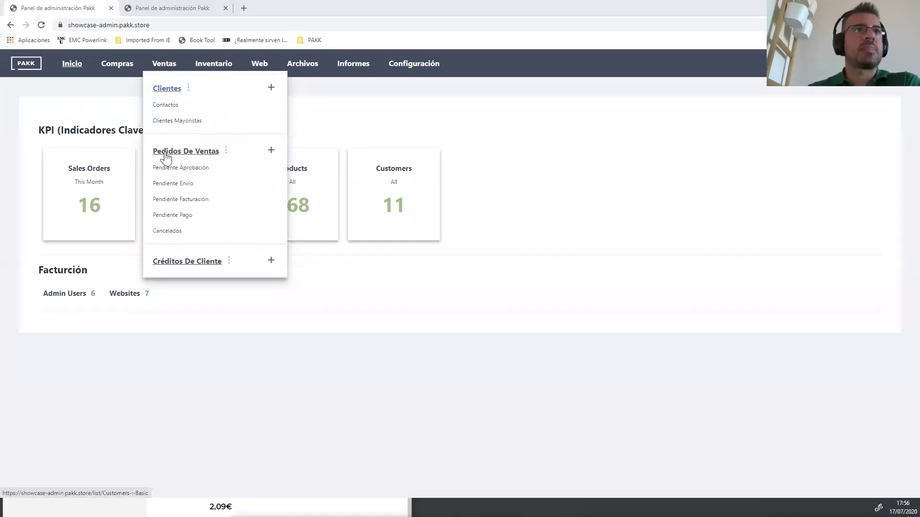
{"action": "left_click", "coordinate": [166, 153]}
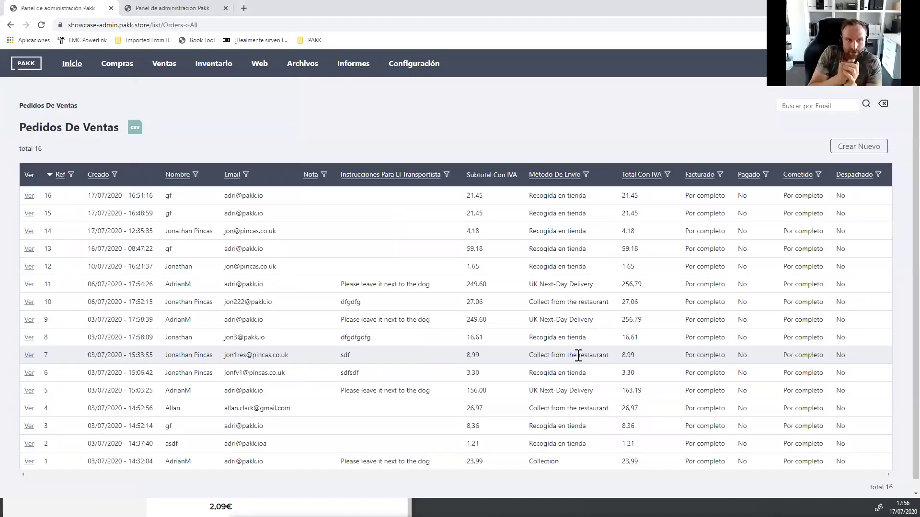
{"action": "scroll", "coordinate": [897, 195], "scroll_direction": "down", "scroll_amount": 1}
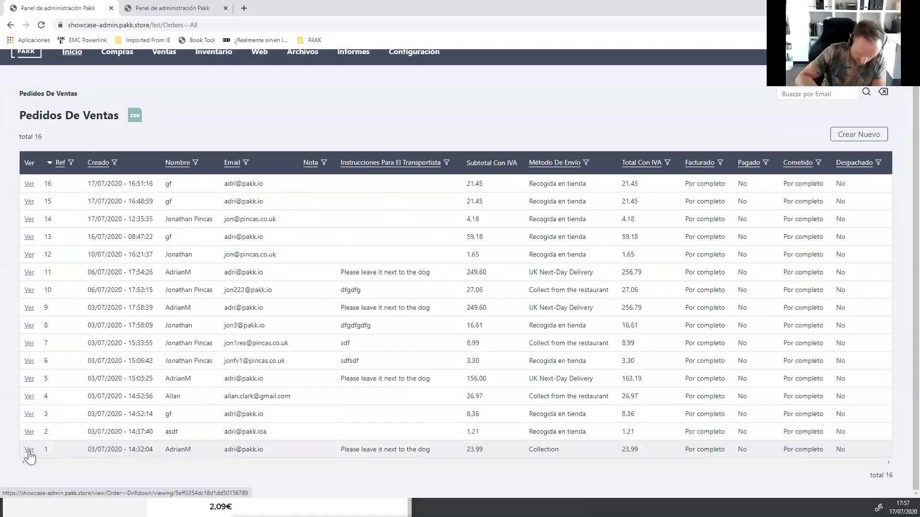
{"action": "left_click", "coordinate": [29, 203]}
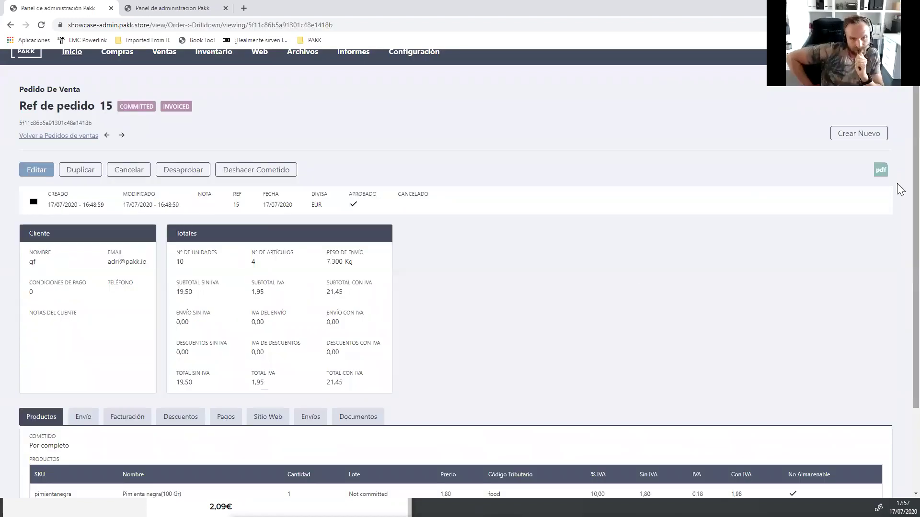
Review the order's customer data and totals along with its Productos, Envío and Facturación sections.
{"action": "scroll", "coordinate": [900, 209], "scroll_direction": "down", "scroll_amount": 2}
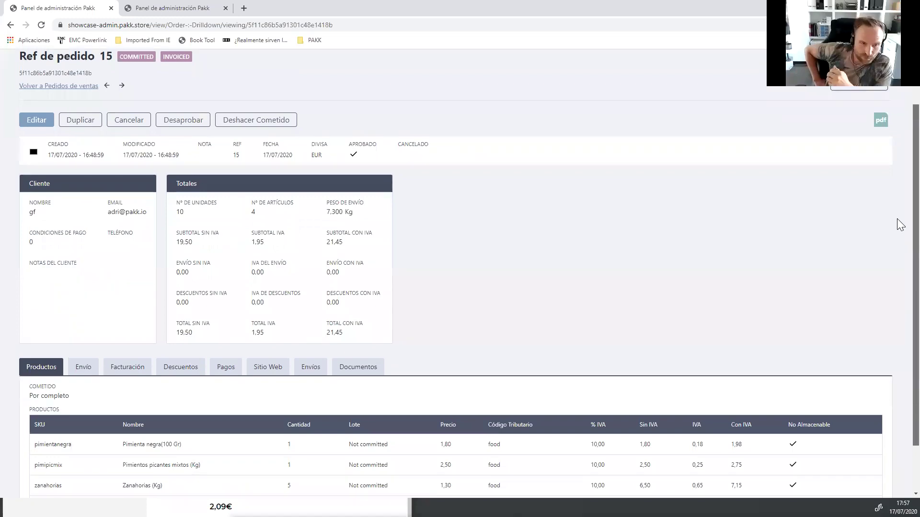
{"action": "scroll", "coordinate": [900, 275], "scroll_direction": "down", "scroll_amount": 1}
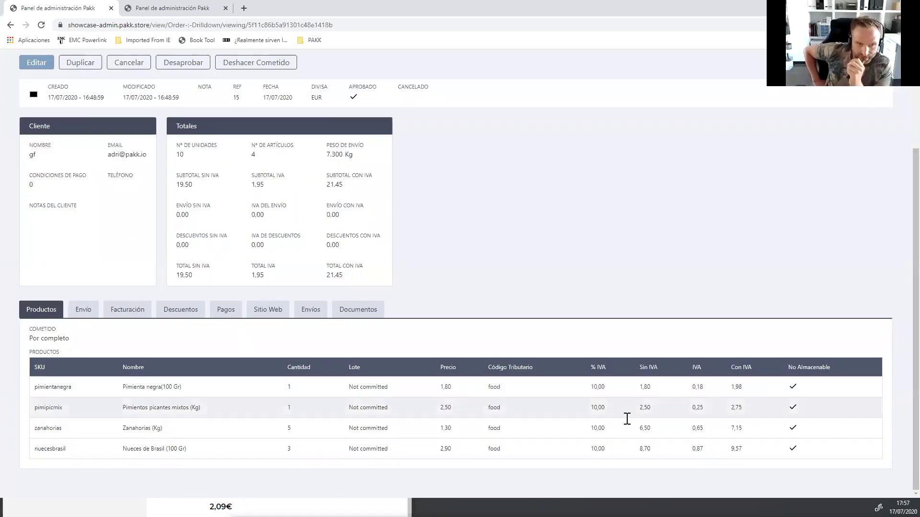
{"action": "left_click", "coordinate": [83, 309]}
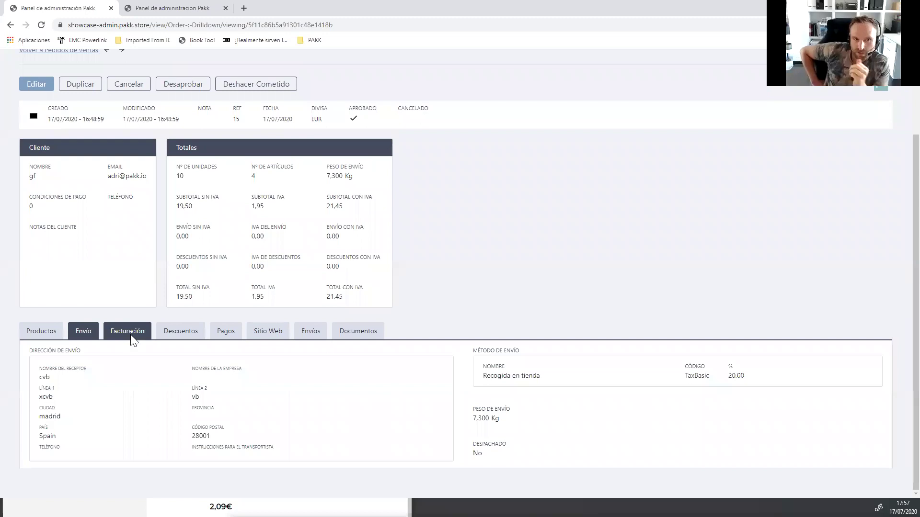
{"action": "left_click", "coordinate": [132, 340]}
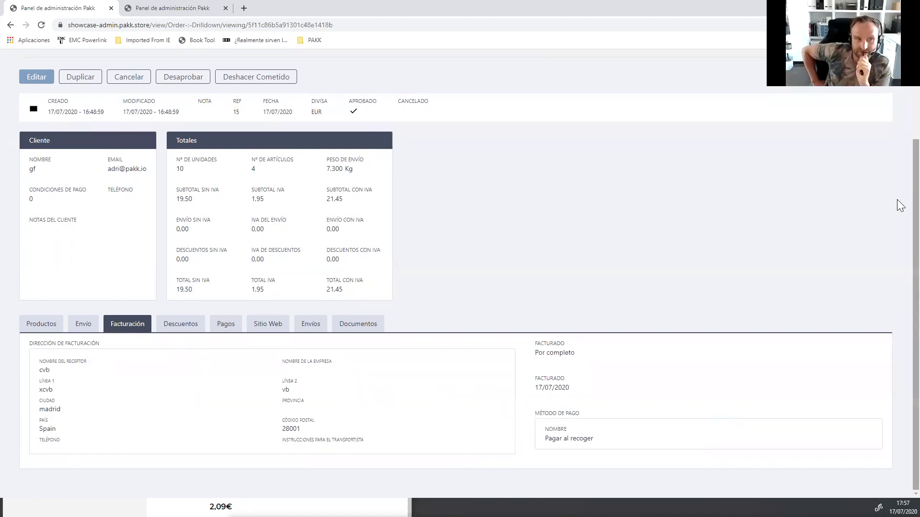
{"action": "scroll", "coordinate": [901, 139], "scroll_direction": "up", "scroll_amount": 3}
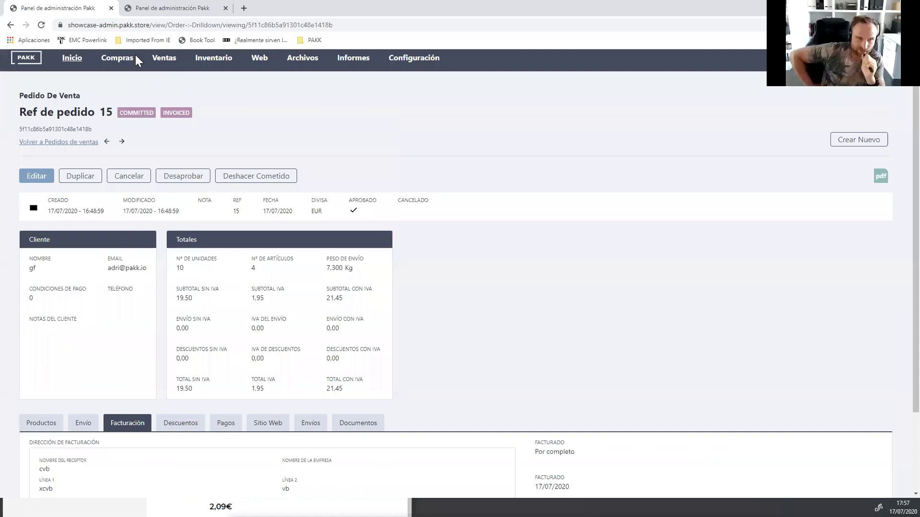
View the Clientes list and the Pedidos De Compra list.
{"action": "mouse_move", "coordinate": [163, 60]}
{"action": "left_click", "coordinate": [162, 83]}
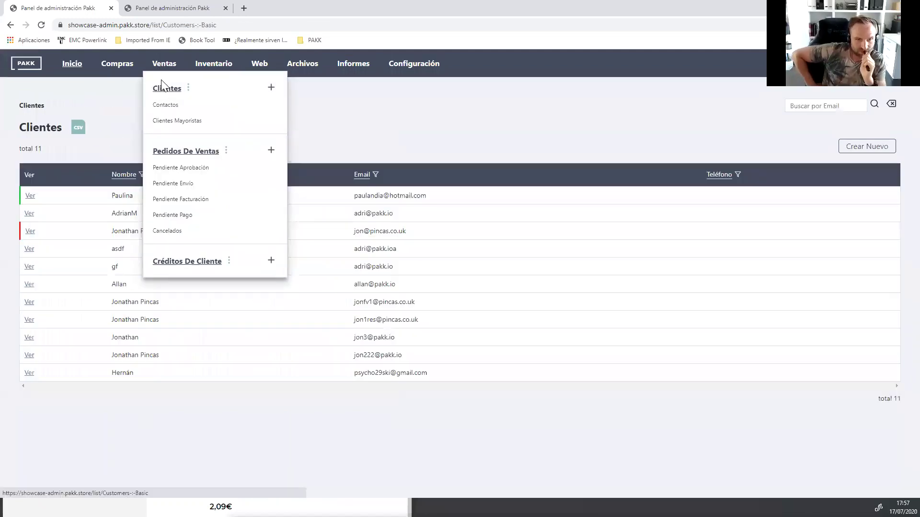
{"action": "mouse_move", "coordinate": [123, 71]}
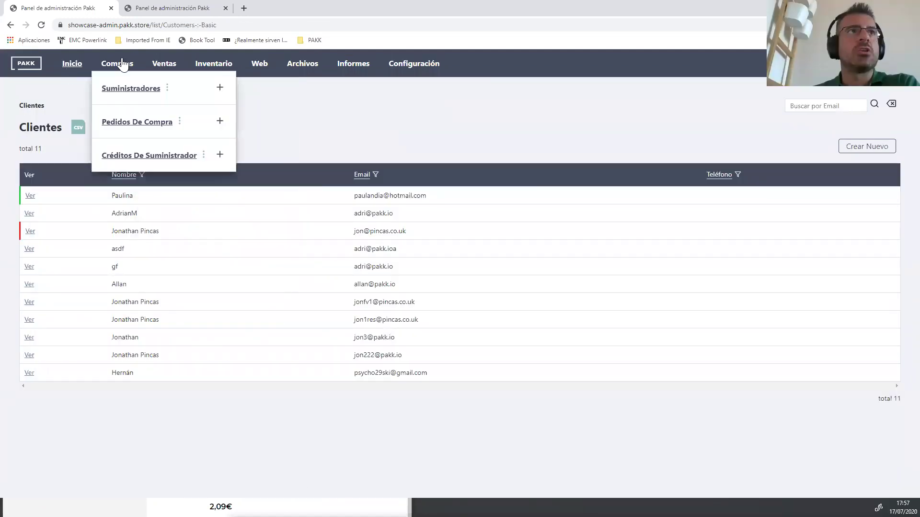
{"action": "left_click", "coordinate": [126, 123]}
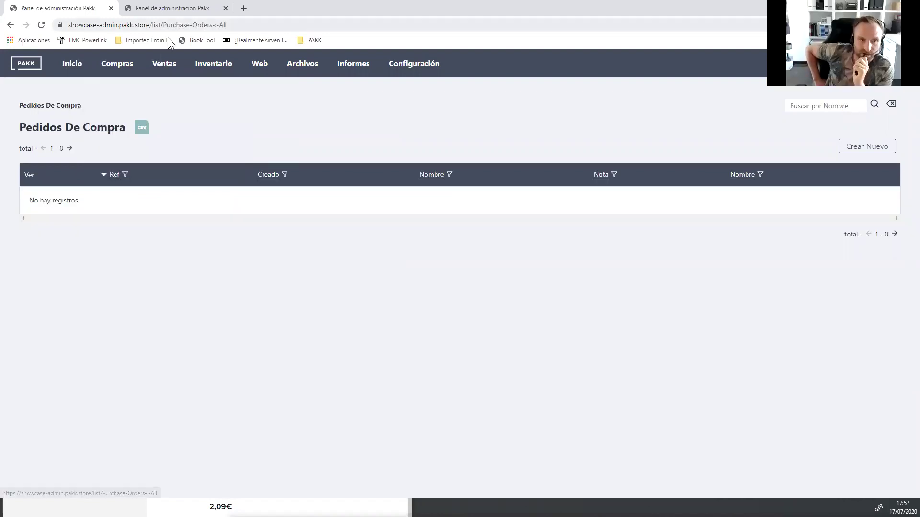
Open the fifth customer in the Clientes list and review the primary information and Direcciones section.
{"action": "mouse_move", "coordinate": [164, 68]}
{"action": "left_click", "coordinate": [166, 91]}
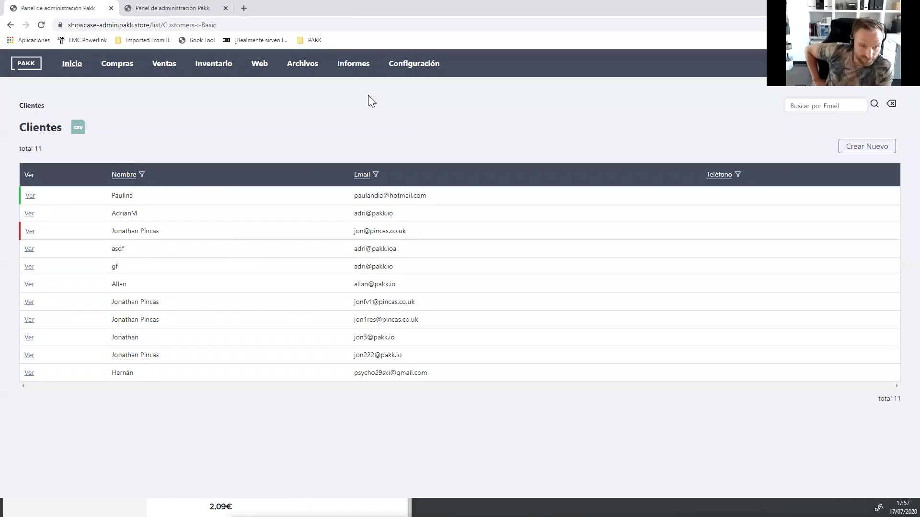
{"action": "left_click", "coordinate": [28, 269]}
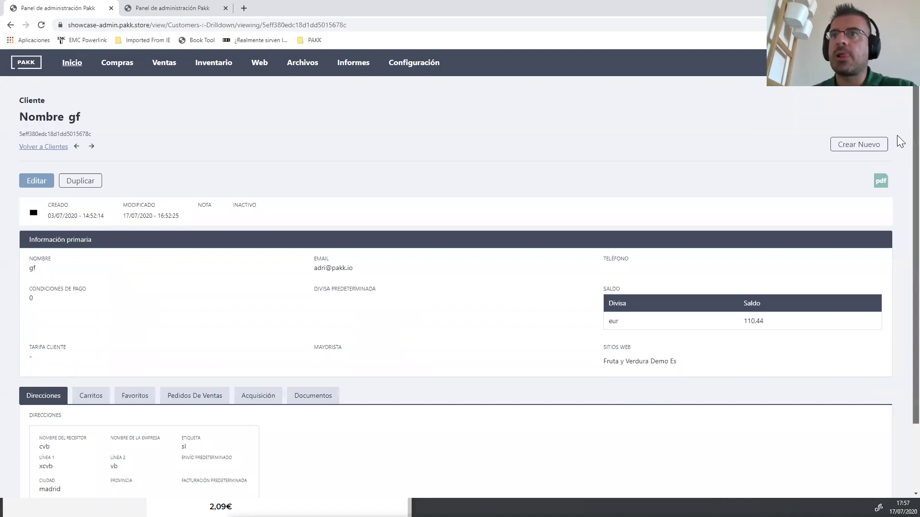
{"action": "scroll", "coordinate": [897, 182], "scroll_direction": "down", "scroll_amount": 1}
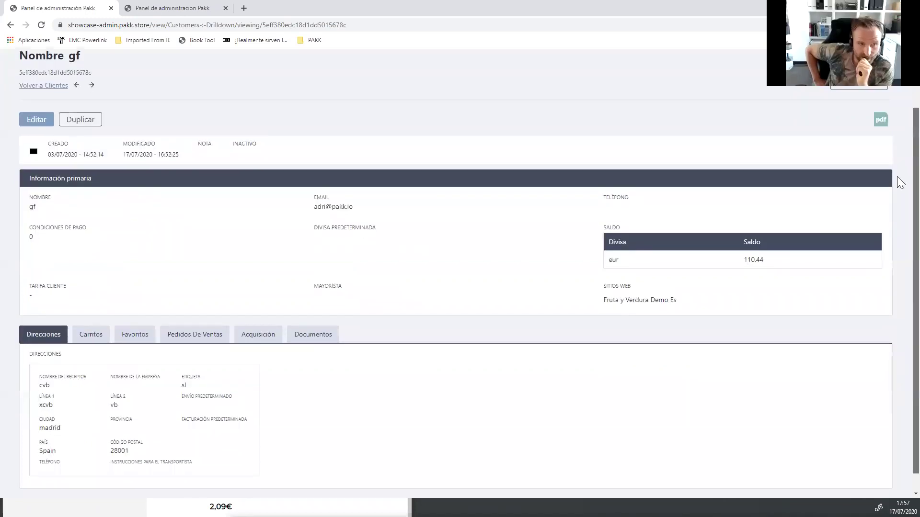
{"action": "scroll", "coordinate": [897, 177], "scroll_direction": "up", "scroll_amount": 1}
{"action": "scroll", "coordinate": [896, 158], "scroll_direction": "up", "scroll_amount": 1}
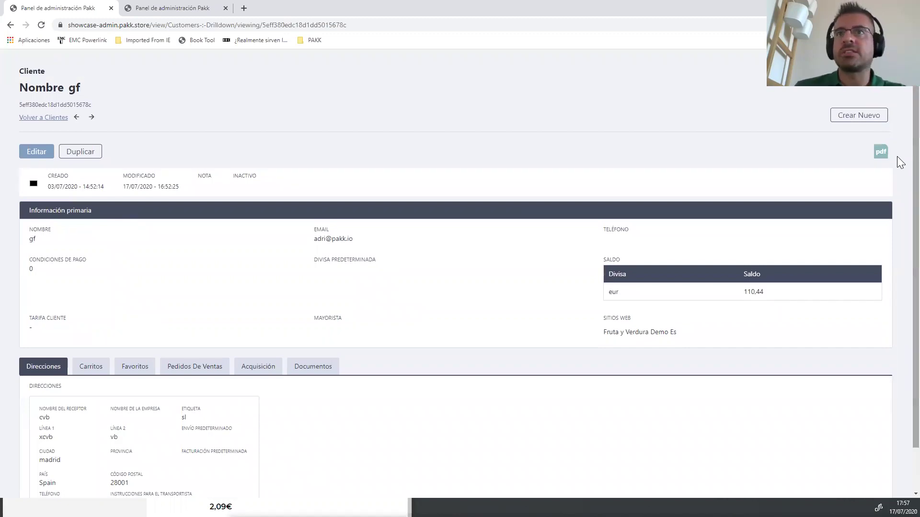
{"action": "scroll", "coordinate": [897, 98], "scroll_direction": "up", "scroll_amount": 1}
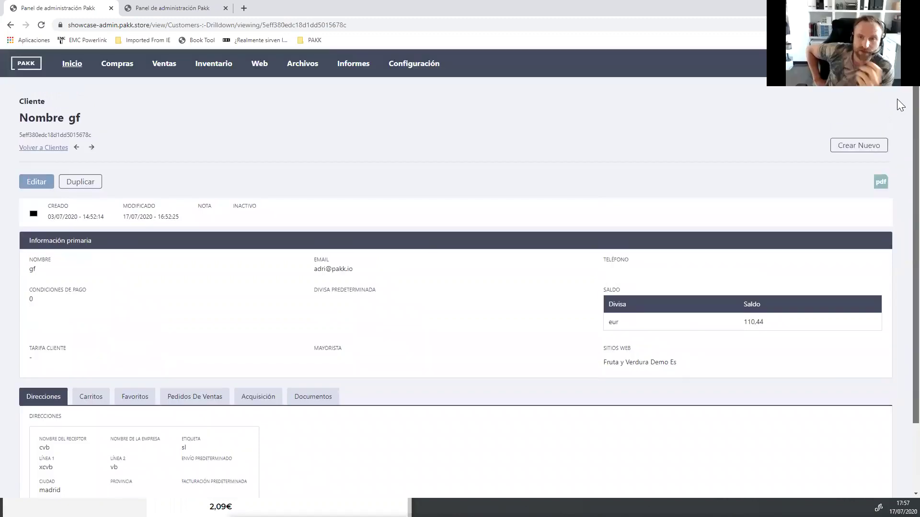
Examine the customer's cart items in Carritos and the saved products in Favoritos.
{"action": "scroll", "coordinate": [898, 181], "scroll_direction": "down", "scroll_amount": 2}
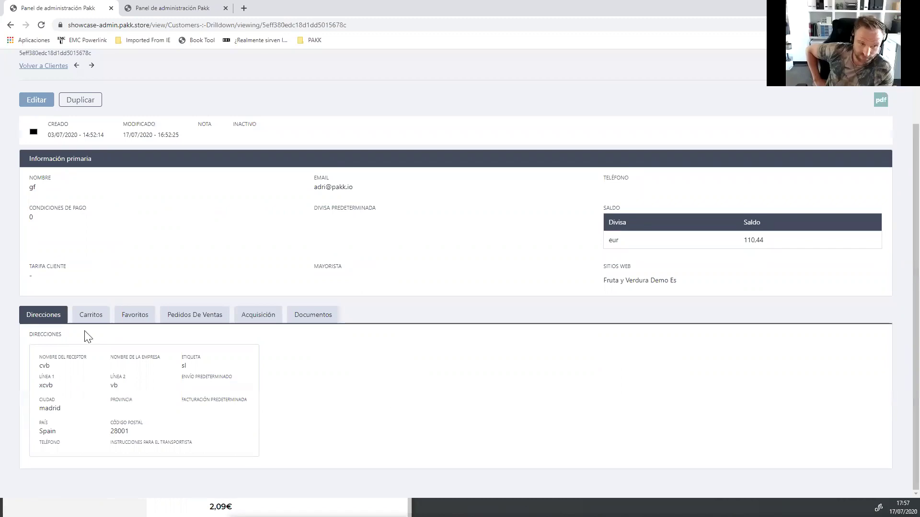
{"action": "left_click", "coordinate": [95, 314]}
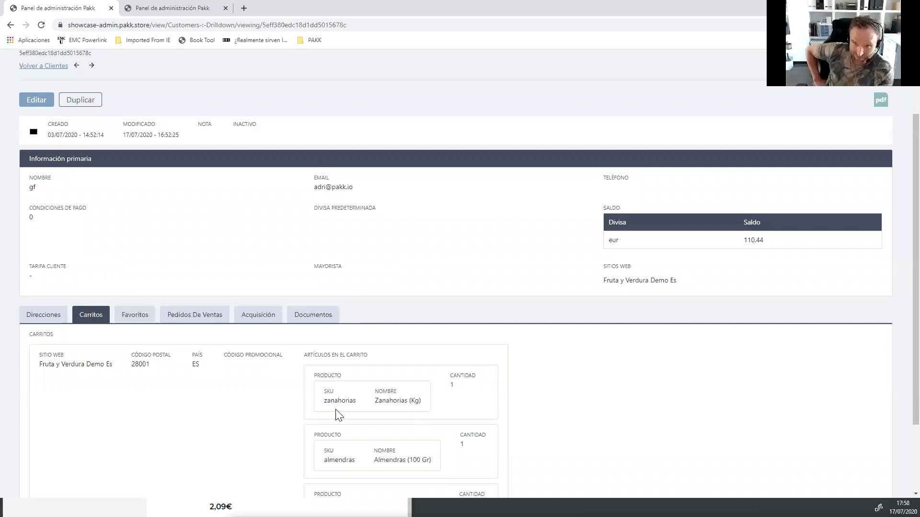
{"action": "scroll", "coordinate": [896, 320], "scroll_direction": "down", "scroll_amount": 1}
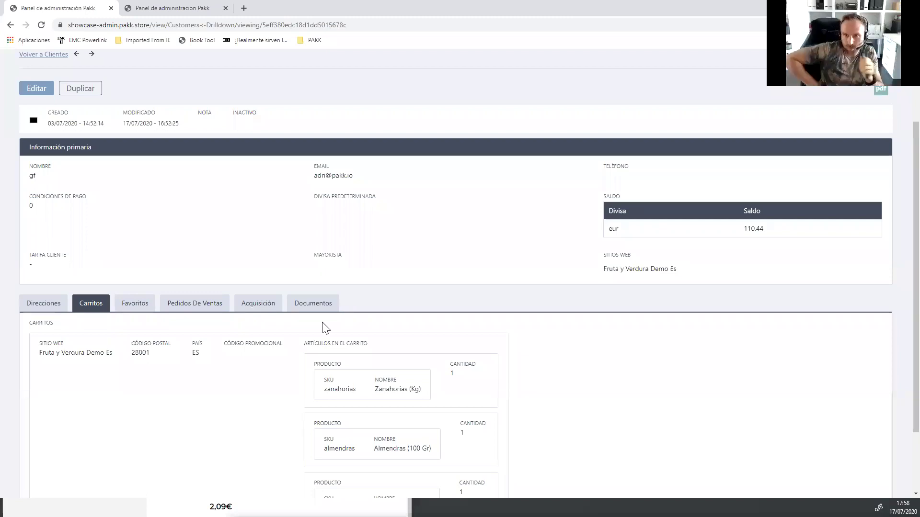
{"action": "left_click", "coordinate": [141, 314]}
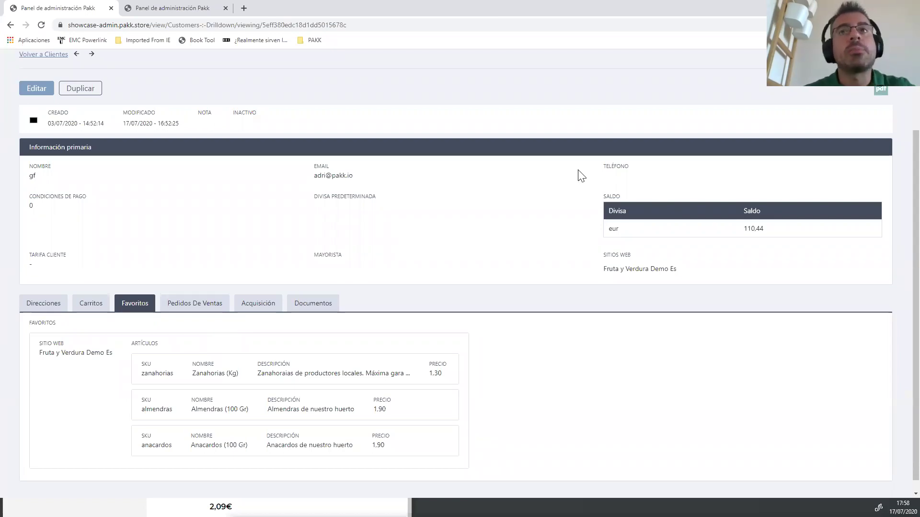
Review the customer's Pedidos De Ventas, Acquisición and Documentos sections.
{"action": "left_click", "coordinate": [207, 307]}
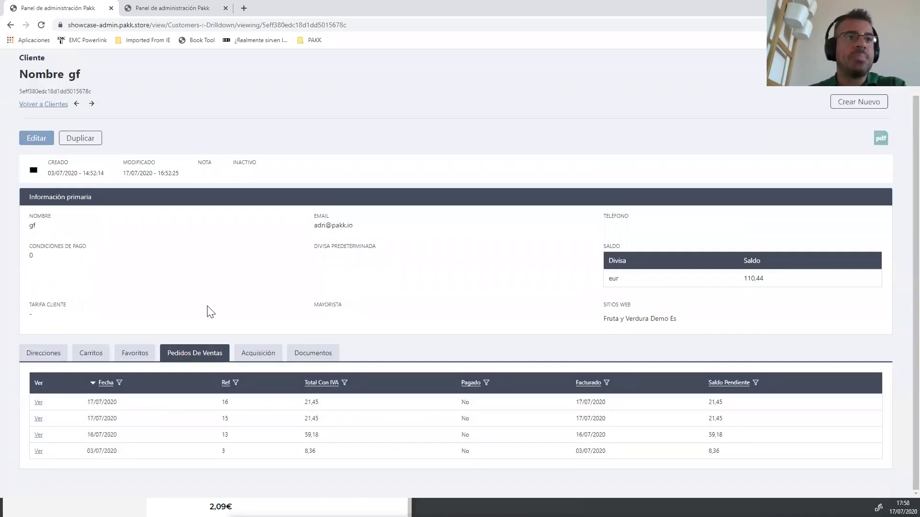
{"action": "left_click", "coordinate": [255, 358]}
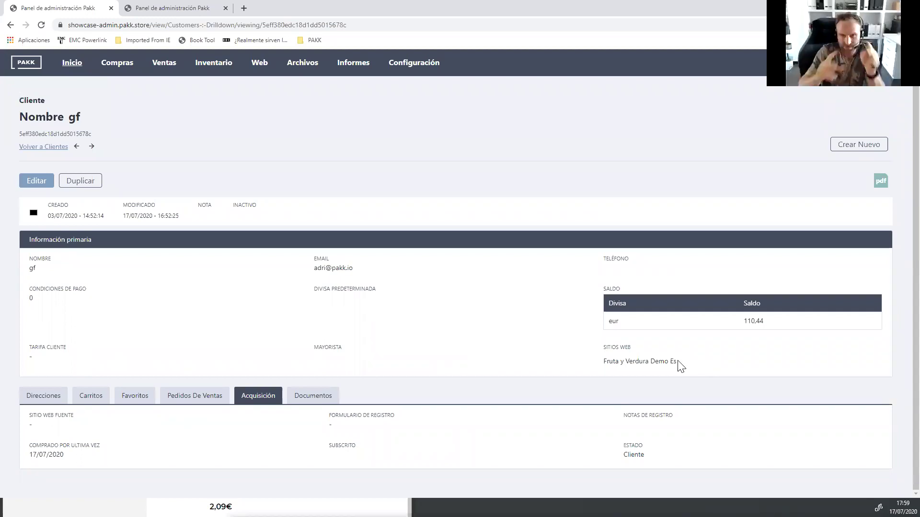
{"action": "left_click", "coordinate": [301, 408]}
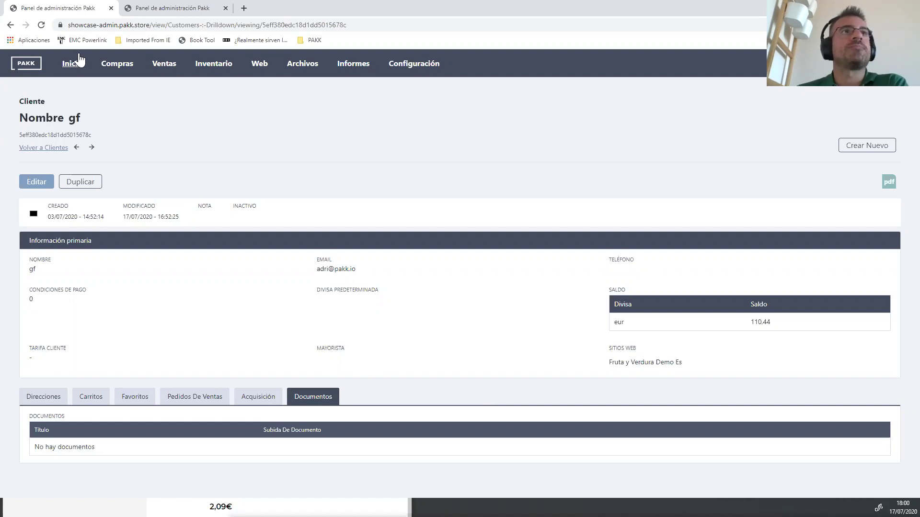
Look over the Compras options and display the account's language setting and list of Tutoriales y guías.
{"action": "left_click", "coordinate": [117, 67]}
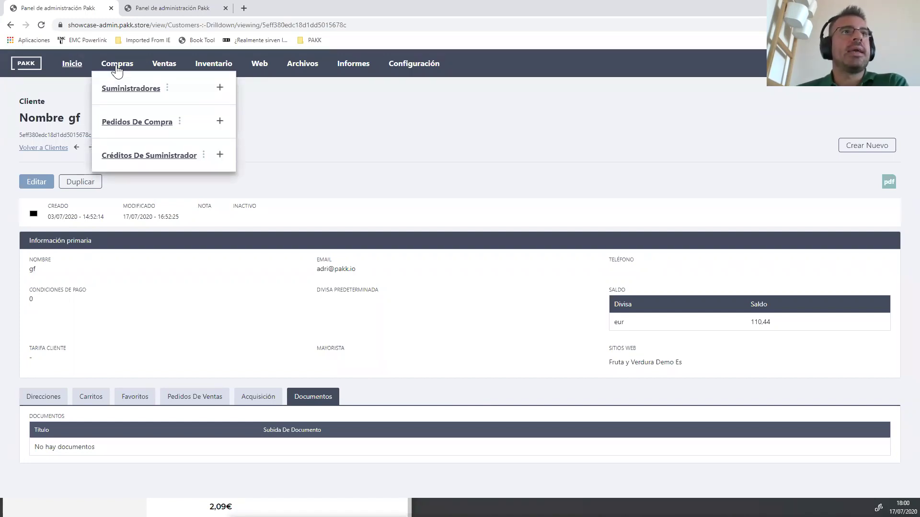
{"action": "left_click", "coordinate": [426, 69]}
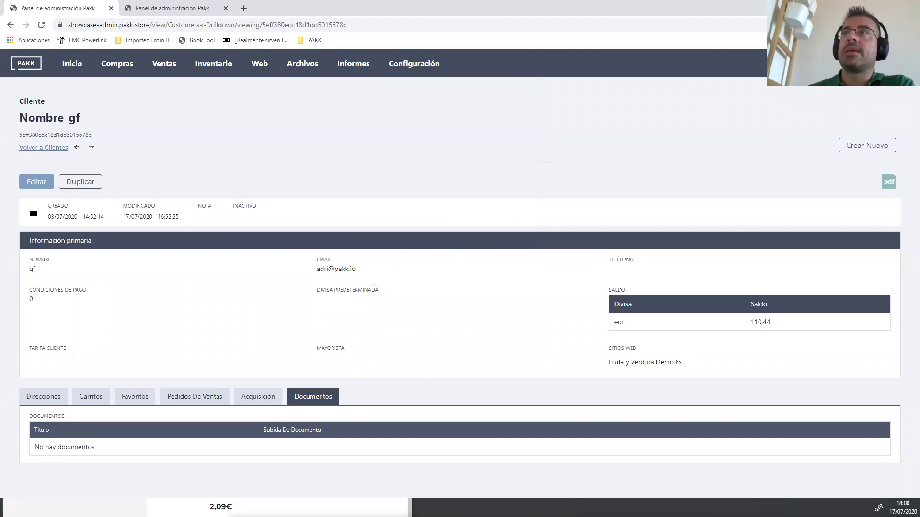
{"action": "left_click", "coordinate": [858, 65]}
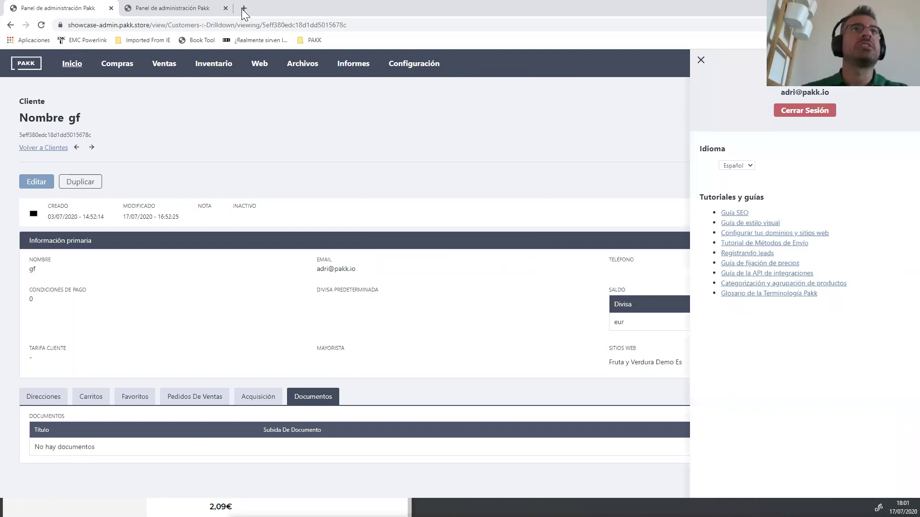
Open the pakk.es website in a new browser tab and look through its home page down to the footer links.
{"action": "key", "text": "ctrl+t"}
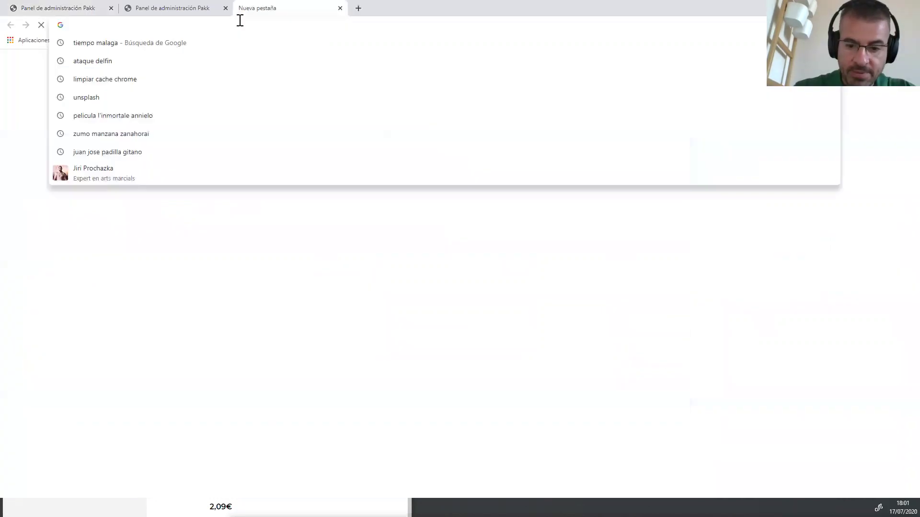
{"action": "type", "text": "pakk.es"}
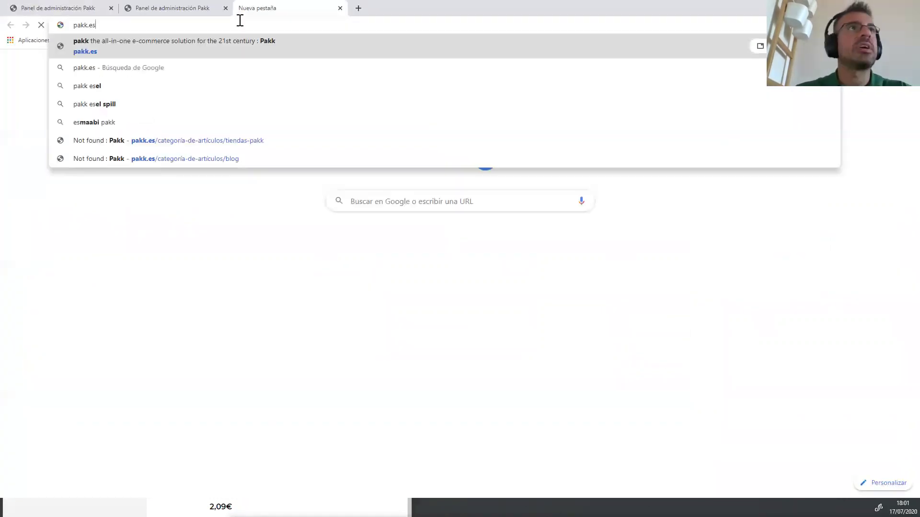
{"action": "type", "text": "es"}
{"action": "key", "text": "Return"}
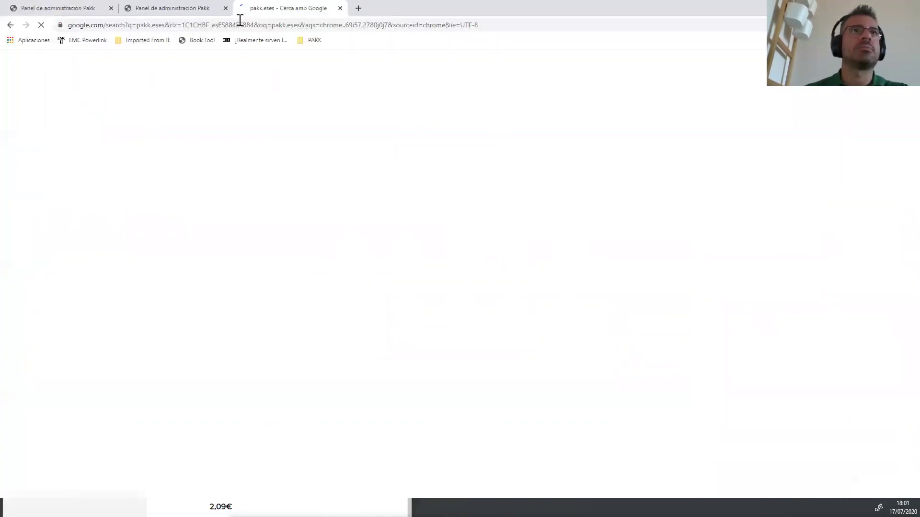
{"action": "left_click", "coordinate": [240, 23]}
{"action": "type", "text": "pa"}
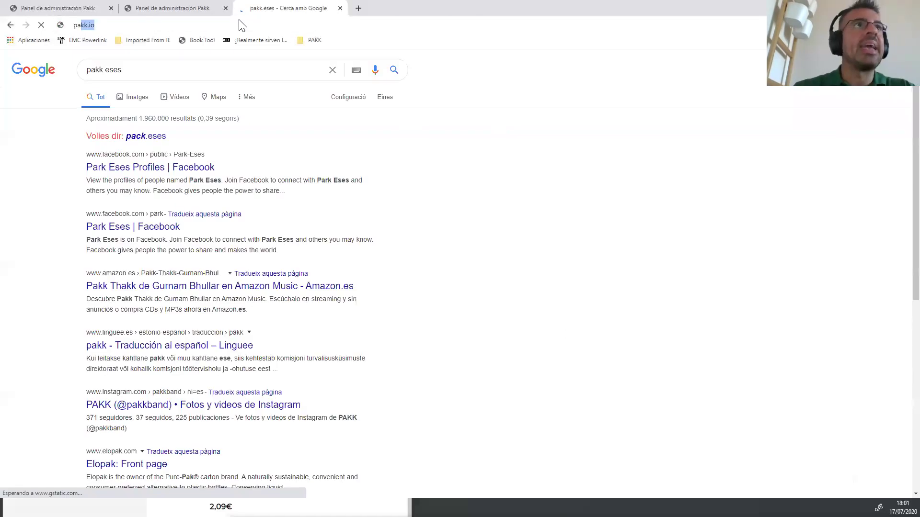
{"action": "type", "text": "kk.es"}
{"action": "key", "text": "Return"}
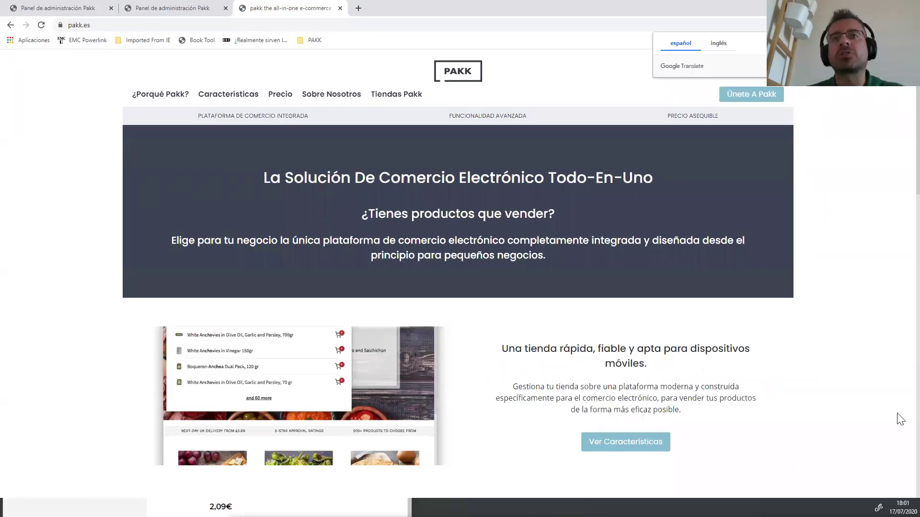
{"action": "scroll", "coordinate": [899, 419], "scroll_direction": "down", "scroll_amount": 15}
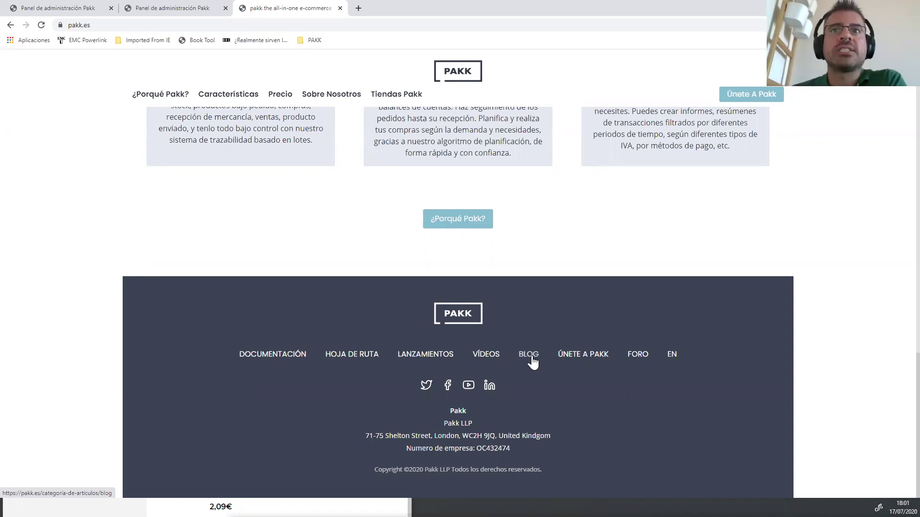
Open the Blog page from the pakk.es footer links and look over its articles.
{"action": "left_click", "coordinate": [530, 357]}
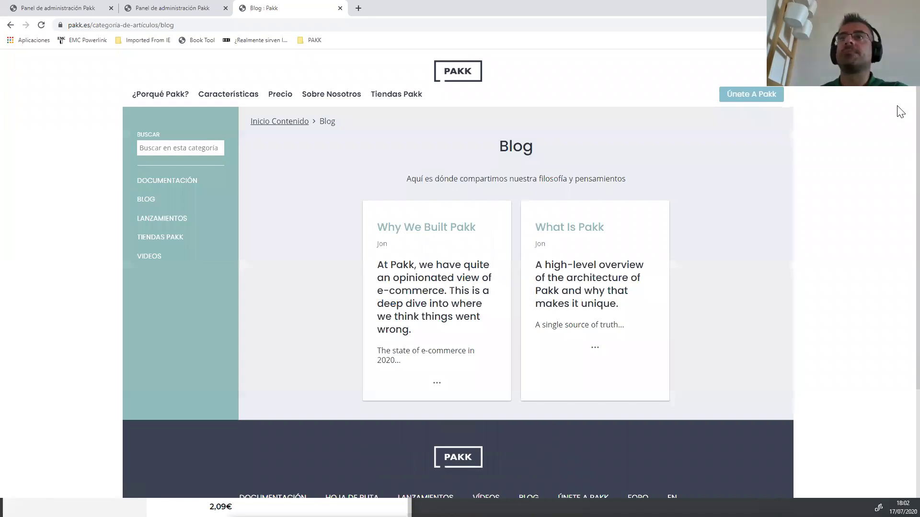
{"action": "scroll", "coordinate": [901, 124], "scroll_direction": "down", "scroll_amount": 1}
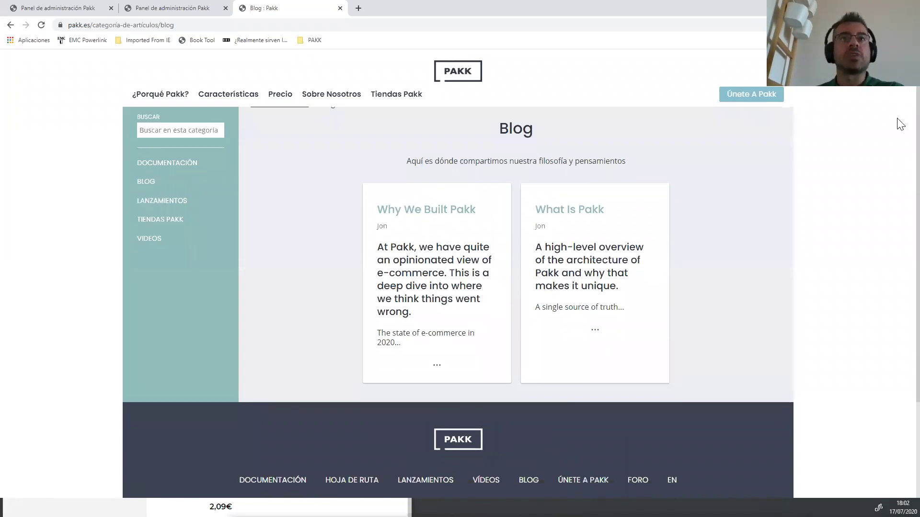
{"action": "scroll", "coordinate": [901, 124], "scroll_direction": "down", "scroll_amount": 1}
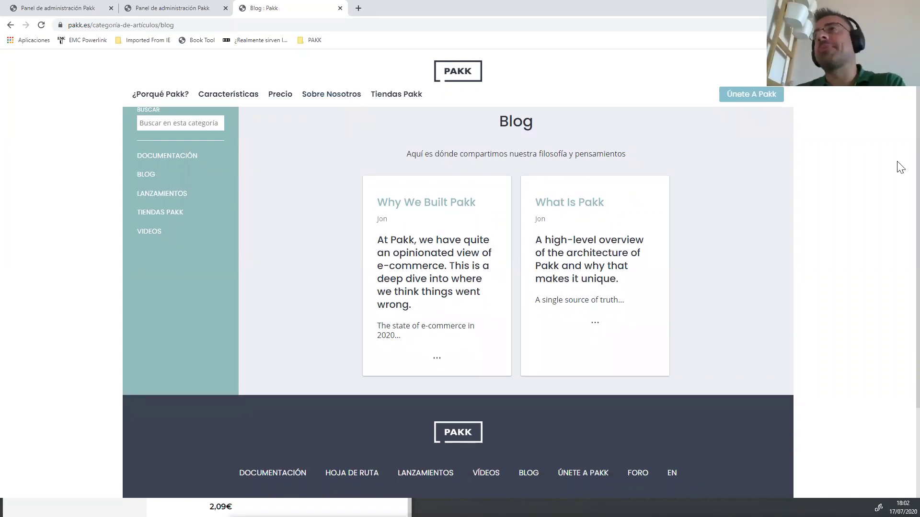
{"action": "scroll", "coordinate": [901, 124], "scroll_direction": "up", "scroll_amount": 1}
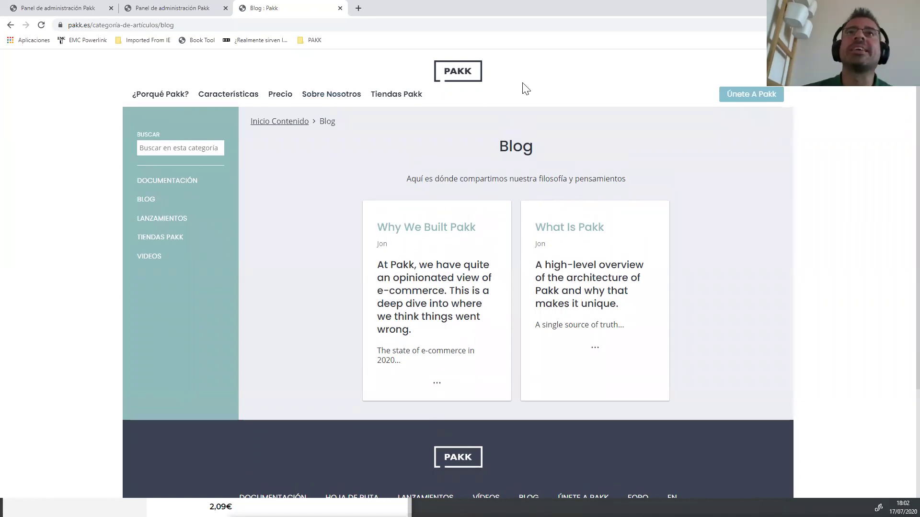
Return to the pakk.es home page, look through it down to the footer and reopen the Blog page.
{"action": "left_click", "coordinate": [446, 71]}
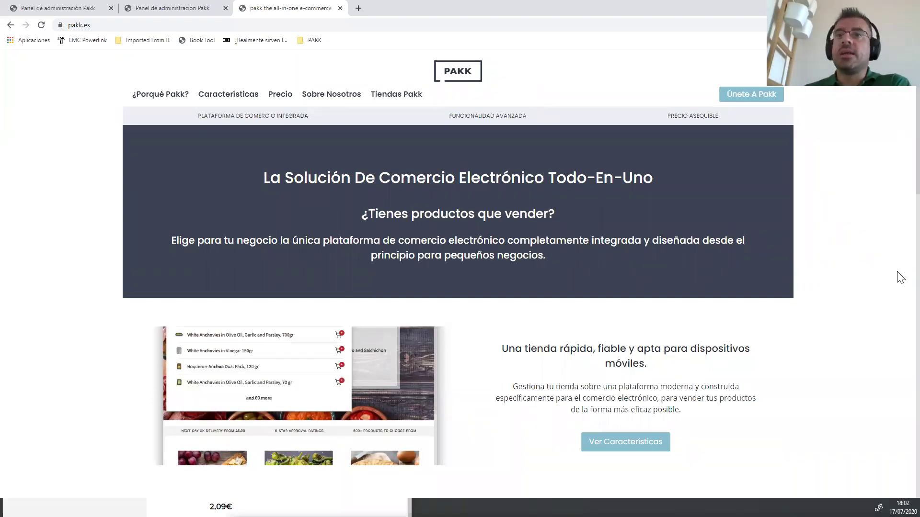
{"action": "scroll", "coordinate": [901, 278], "scroll_direction": "down", "scroll_amount": 10}
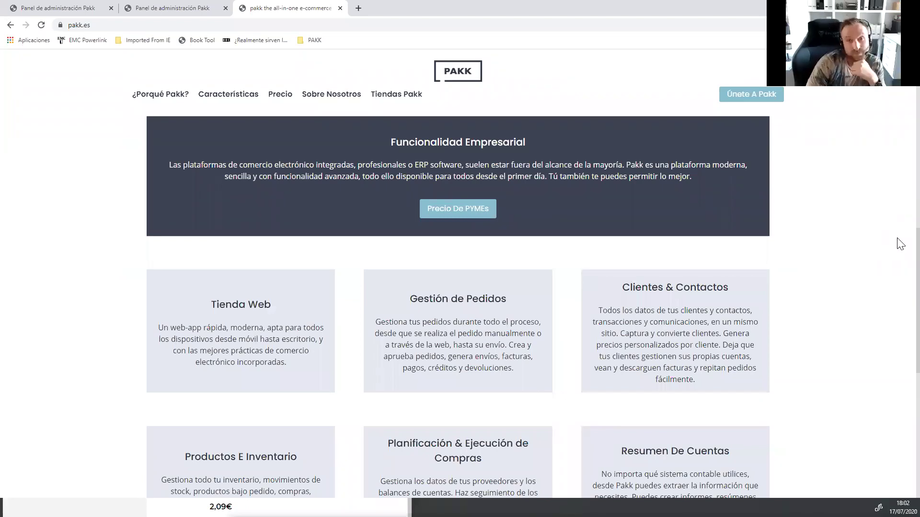
{"action": "scroll", "coordinate": [898, 277], "scroll_direction": "down", "scroll_amount": 4}
{"action": "scroll", "coordinate": [487, 434], "scroll_direction": "down", "scroll_amount": 1}
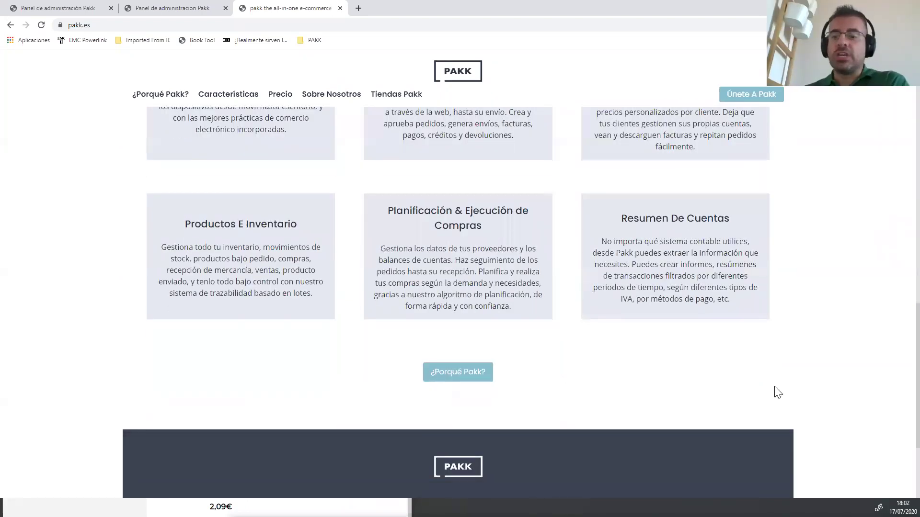
{"action": "scroll", "coordinate": [592, 355], "scroll_direction": "down", "scroll_amount": 3}
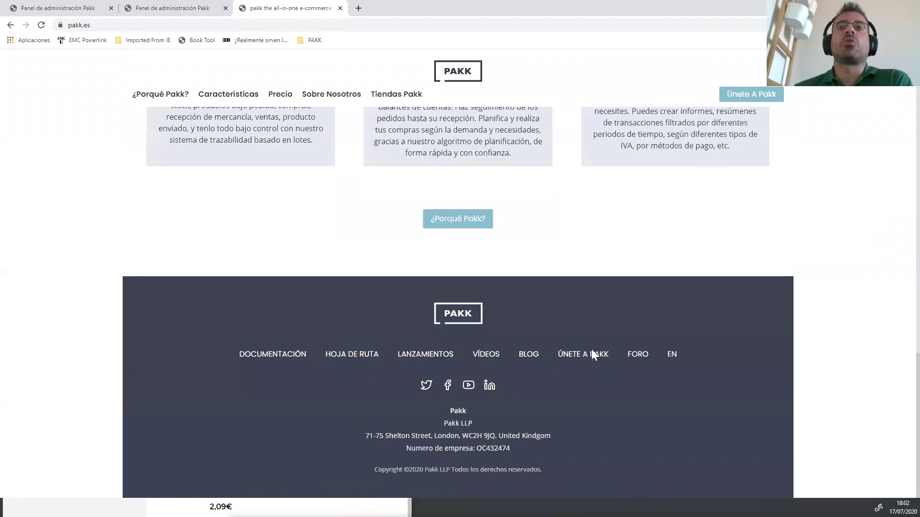
{"action": "left_click", "coordinate": [531, 356]}
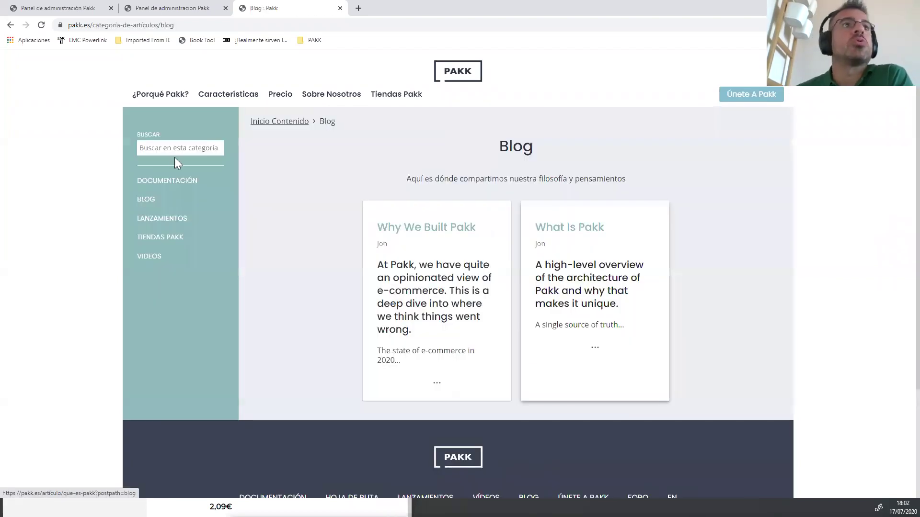
Open the Documentación category and look through its guides and tutorials.
{"action": "left_click", "coordinate": [190, 181]}
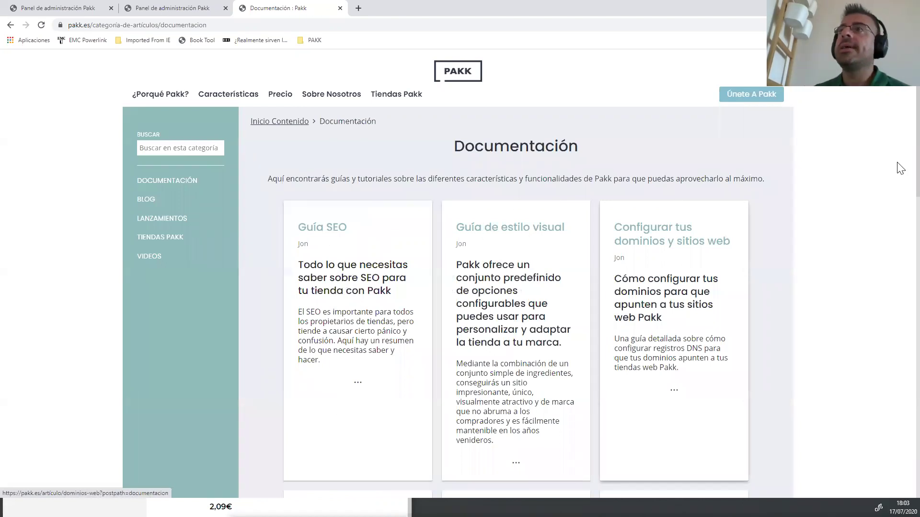
{"action": "scroll", "coordinate": [901, 218], "scroll_direction": "down", "scroll_amount": 3}
{"action": "scroll", "coordinate": [900, 299], "scroll_direction": "down", "scroll_amount": 5}
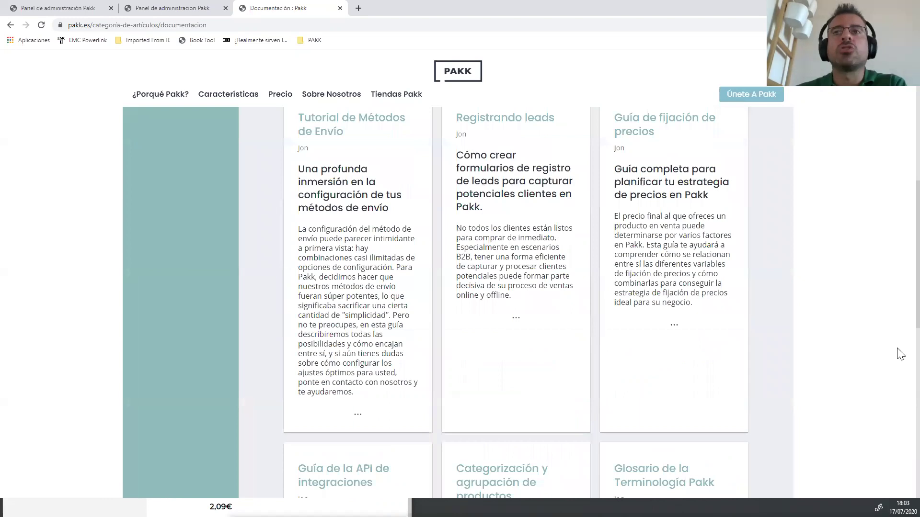
{"action": "scroll", "coordinate": [901, 382], "scroll_direction": "down", "scroll_amount": 5}
{"action": "scroll", "coordinate": [899, 390], "scroll_direction": "down", "scroll_amount": 4}
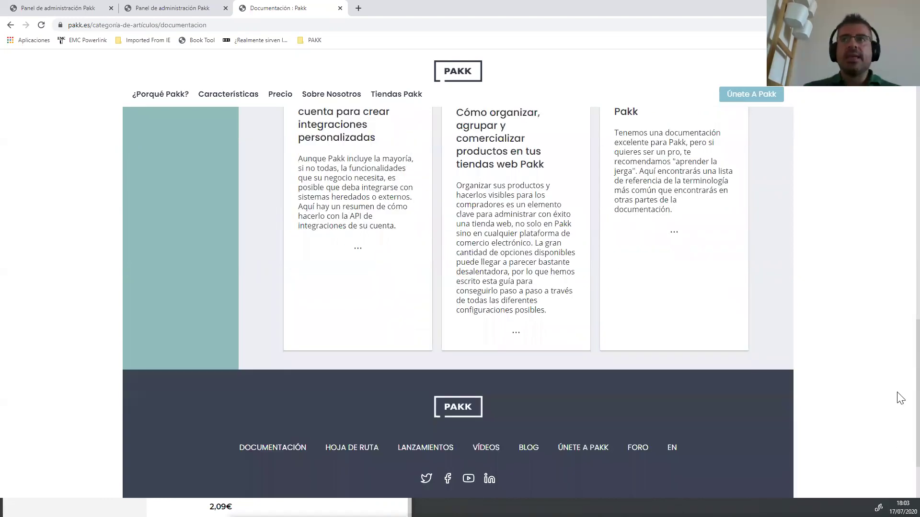
{"action": "scroll", "coordinate": [900, 314], "scroll_direction": "up", "scroll_amount": 5}
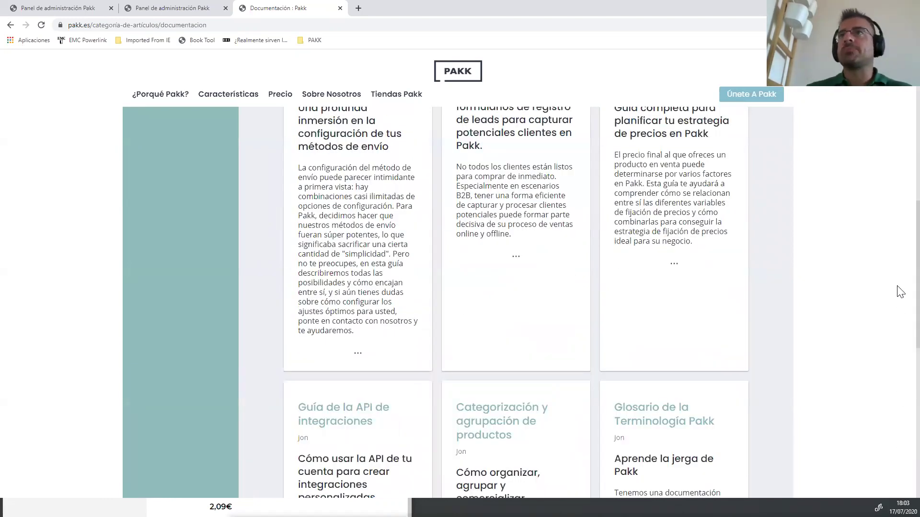
{"action": "scroll", "coordinate": [900, 269], "scroll_direction": "up", "scroll_amount": 5}
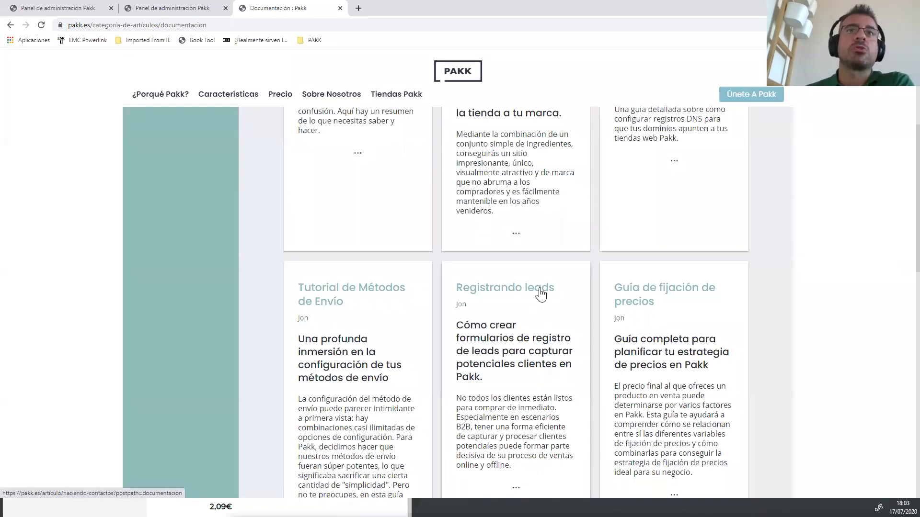
Return to the customer record in the showcase-admin browser tab.
{"action": "left_click", "coordinate": [171, 6]}
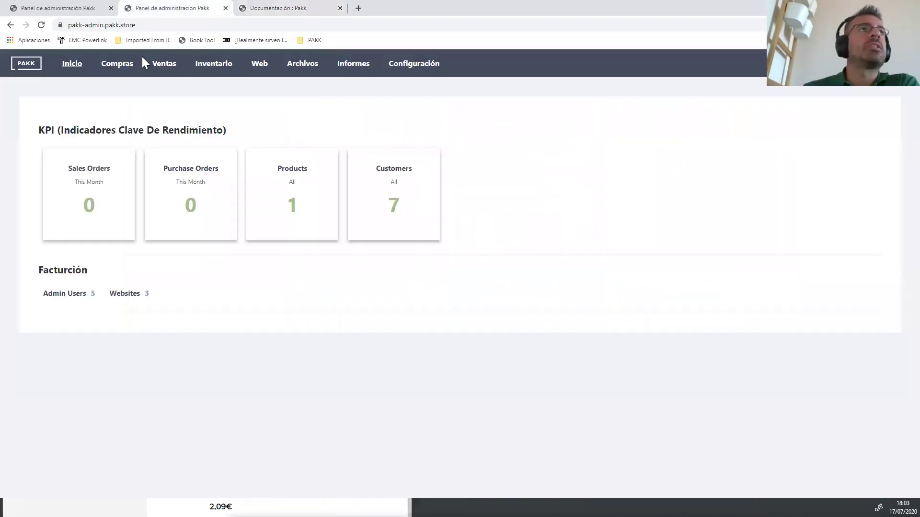
{"action": "key", "text": "ctrl+1"}
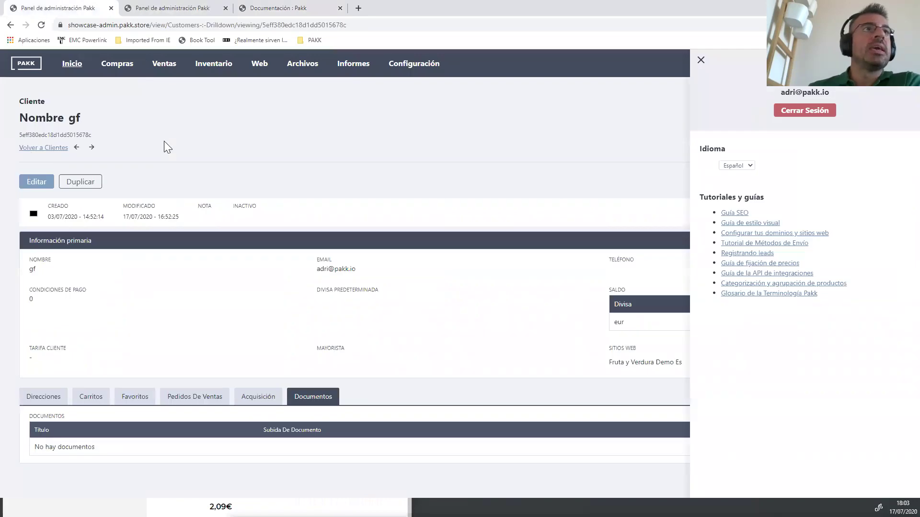
{"action": "left_click", "coordinate": [120, 70]}
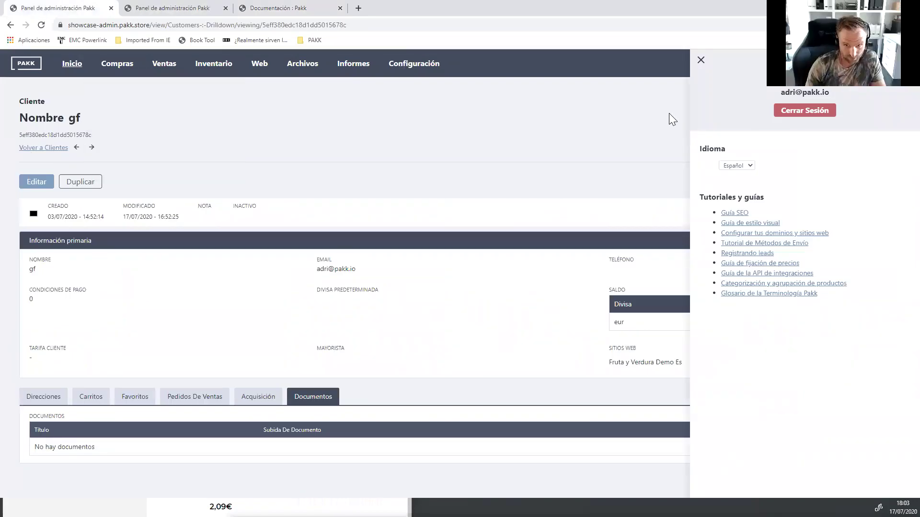
Switch the admin interface language to English and back to Español, and close the account panel.
{"action": "left_click", "coordinate": [738, 167]}
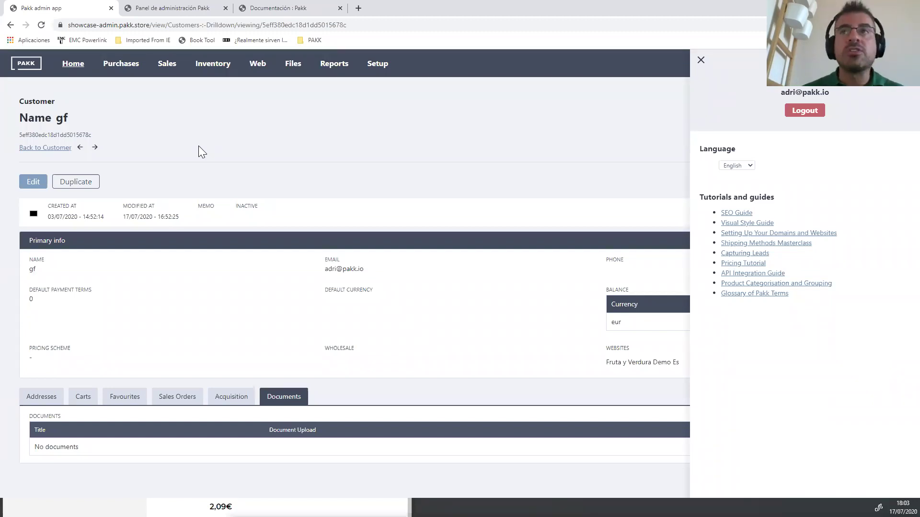
{"action": "left_click", "coordinate": [736, 165]}
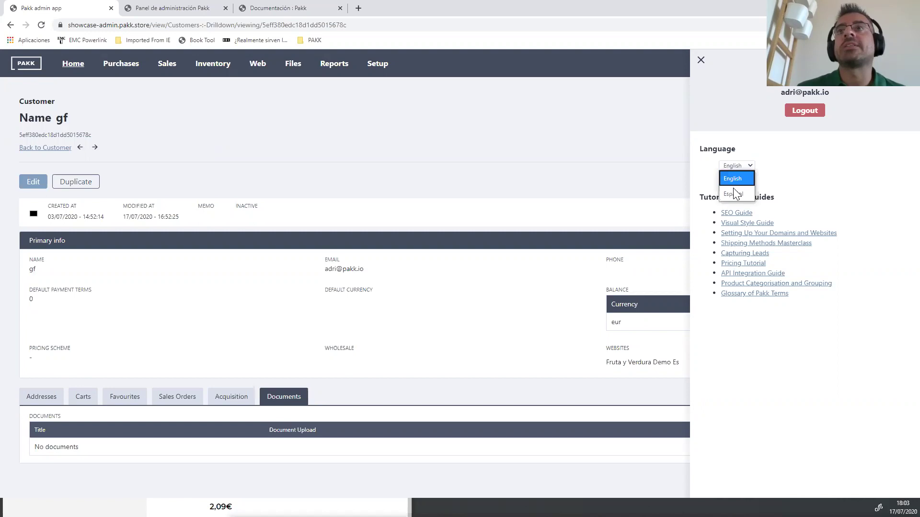
{"action": "left_click", "coordinate": [735, 193]}
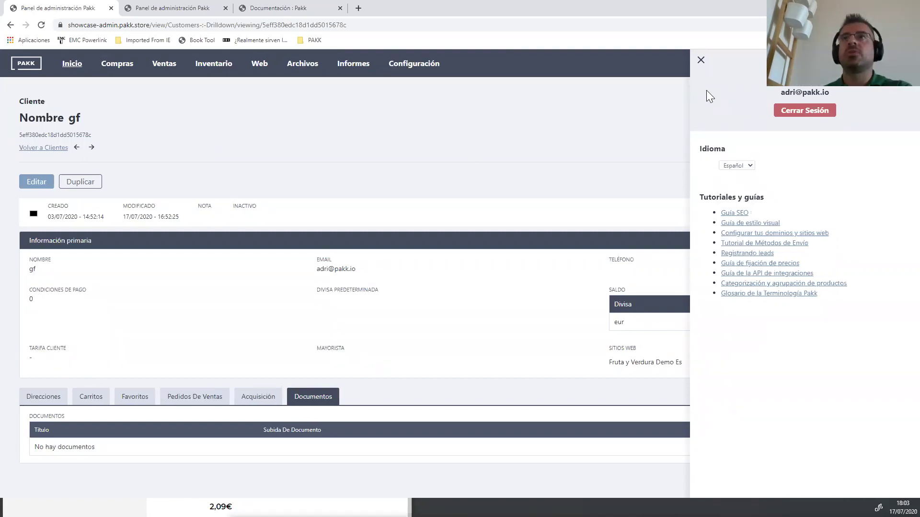
{"action": "left_click", "coordinate": [702, 60]}
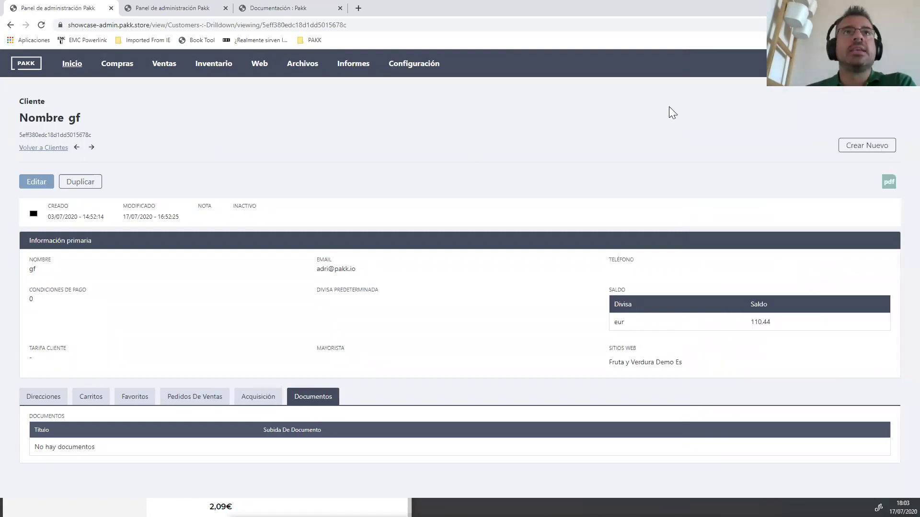
Look over the Compras and Ventas options, and view the Web settings of the form "Eres productor ecológico?".
{"action": "left_click", "coordinate": [124, 70]}
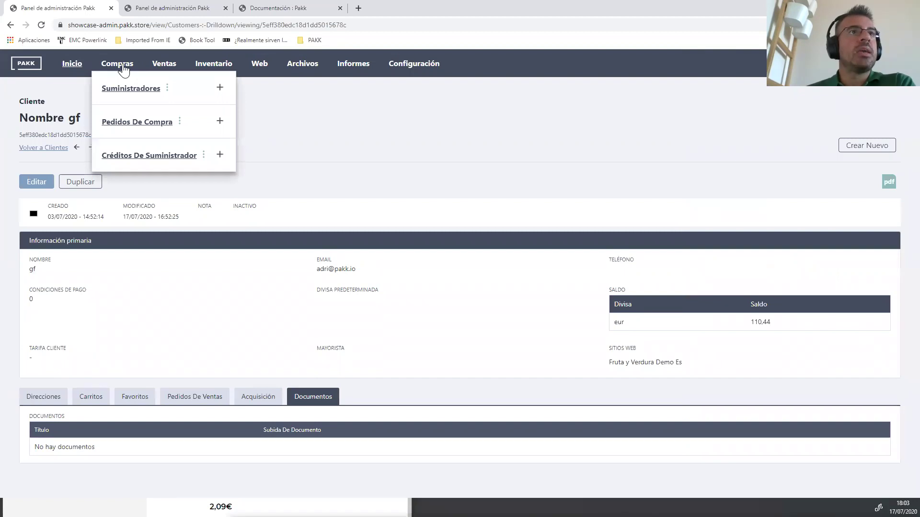
{"action": "left_click", "coordinate": [164, 69]}
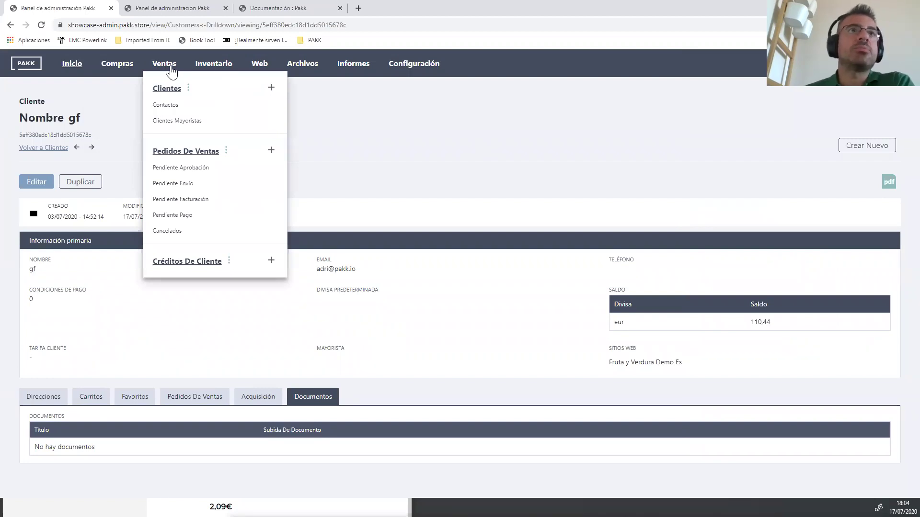
{"action": "mouse_move", "coordinate": [264, 75]}
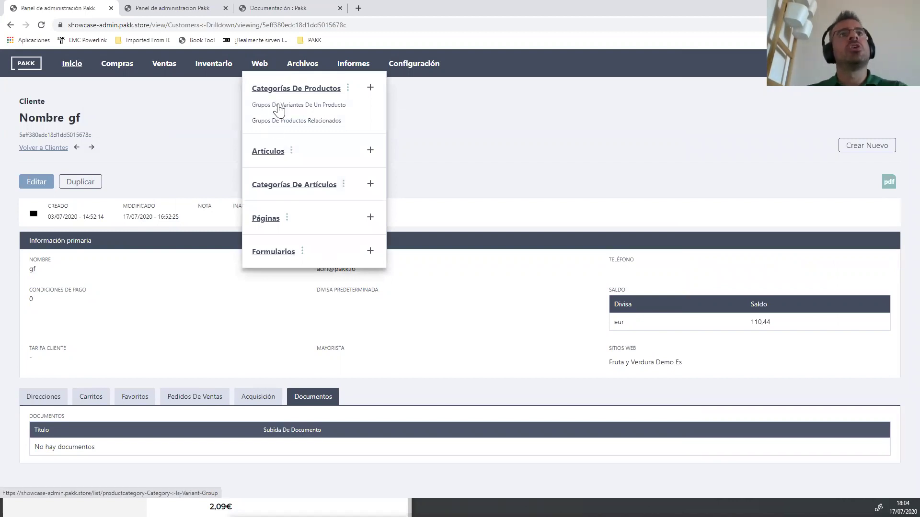
{"action": "left_click", "coordinate": [273, 252]}
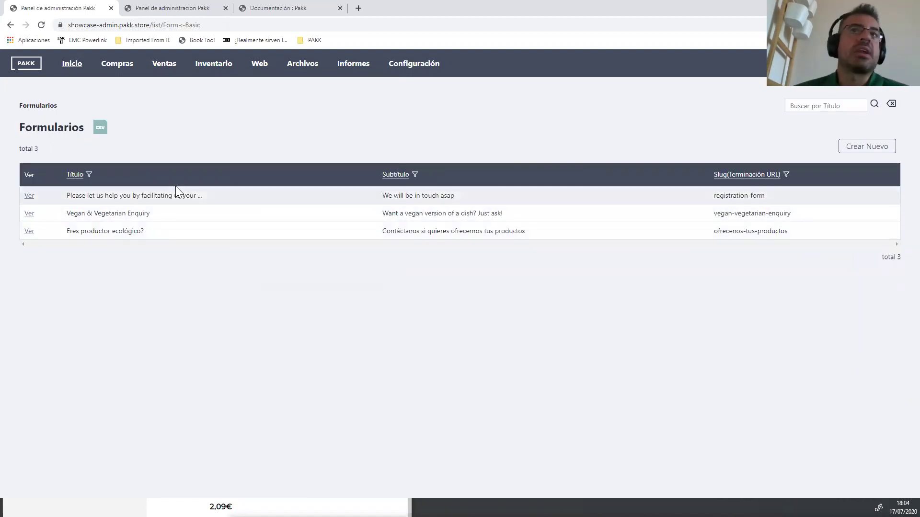
{"action": "left_click", "coordinate": [29, 232]}
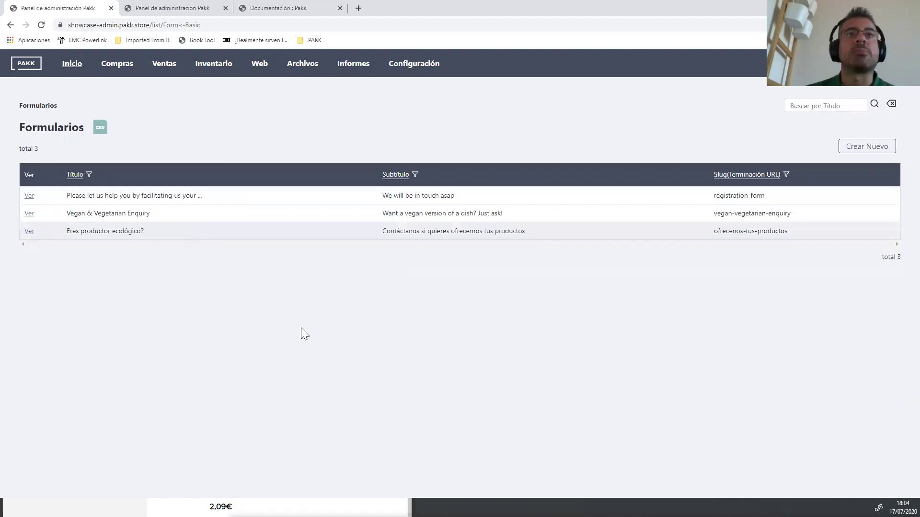
{"action": "left_click", "coordinate": [256, 245]}
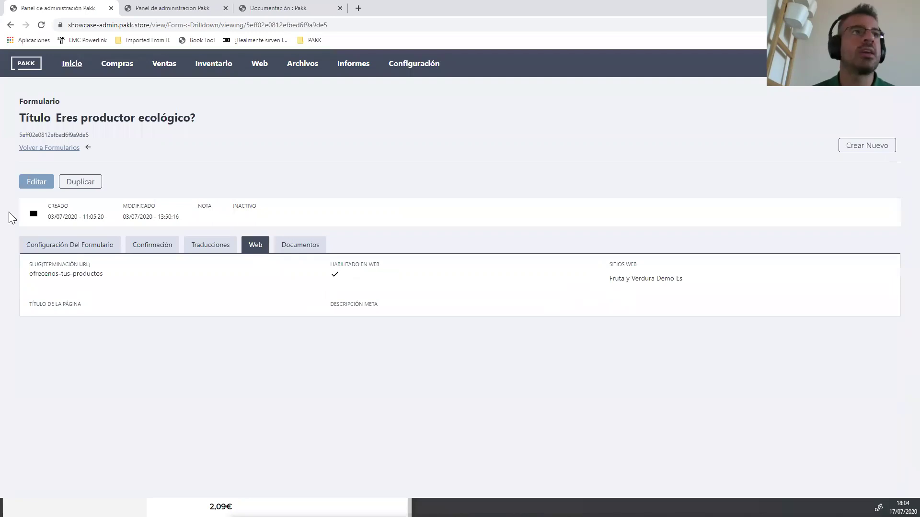
Add Restaurant Demo as another website for the "Eres productor ecológico?" form and save the form.
{"action": "left_click", "coordinate": [27, 181]}
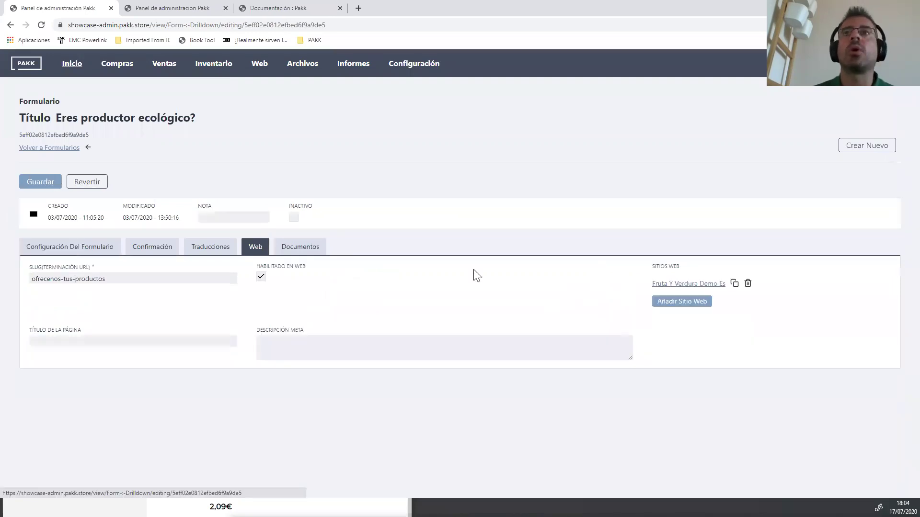
{"action": "left_click", "coordinate": [706, 304]}
{"action": "left_click", "coordinate": [649, 304]}
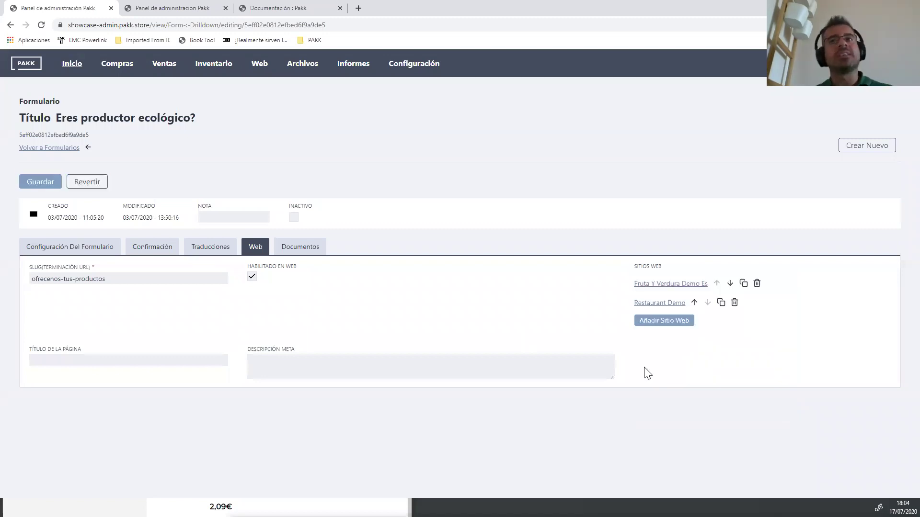
{"action": "left_click", "coordinate": [36, 182]}
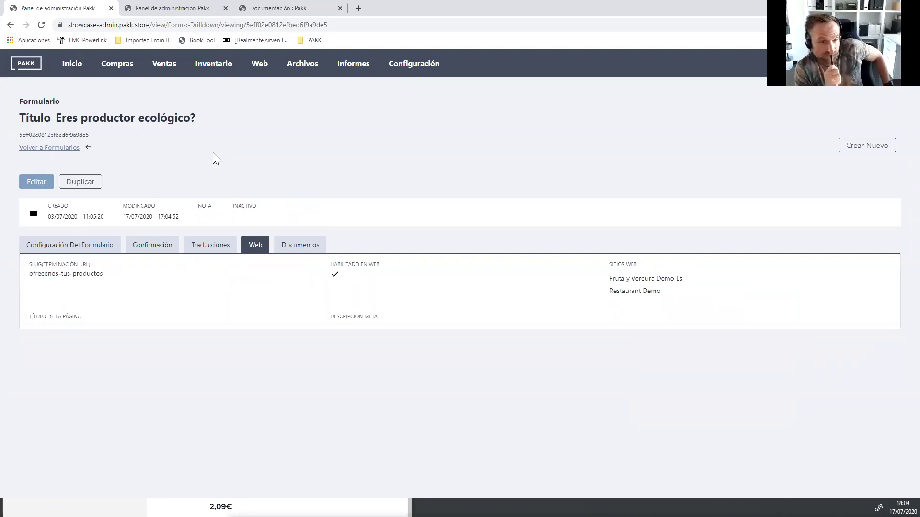
Check the form's Traducciones section, and open the article category Running On Pakk in the pakk-admin browser tab.
{"action": "left_click", "coordinate": [213, 253]}
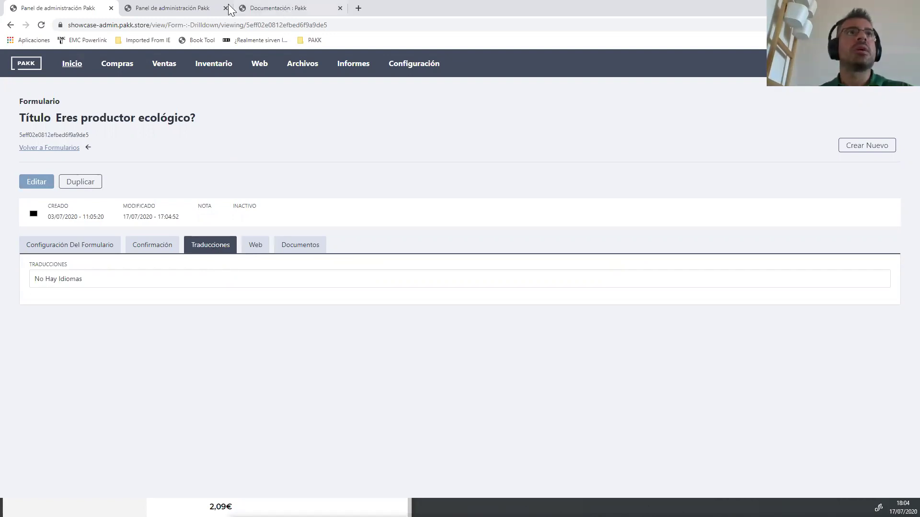
{"action": "left_click", "coordinate": [193, 10]}
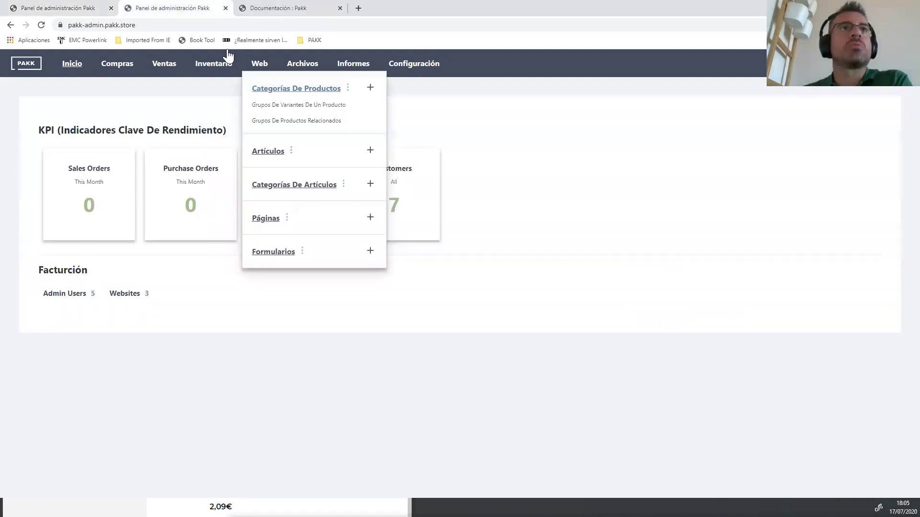
{"action": "mouse_move", "coordinate": [223, 70]}
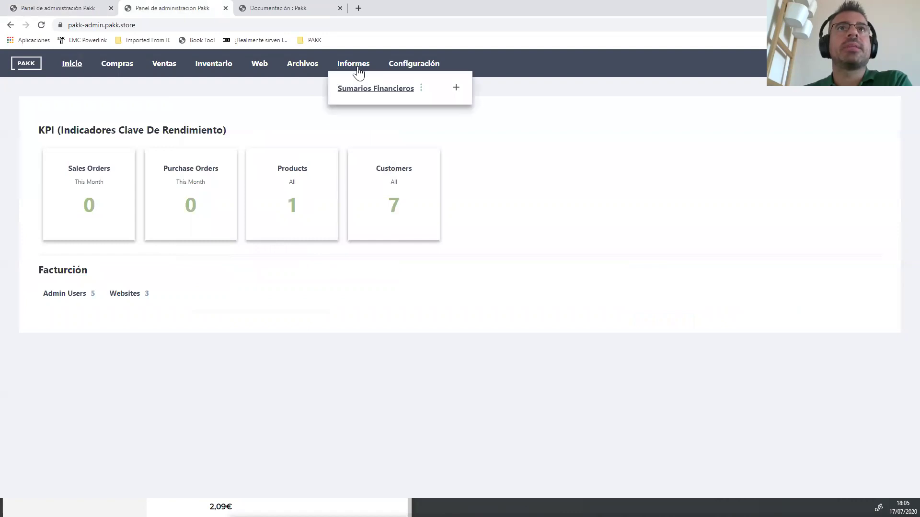
{"action": "mouse_move", "coordinate": [391, 70]}
{"action": "mouse_move", "coordinate": [262, 67]}
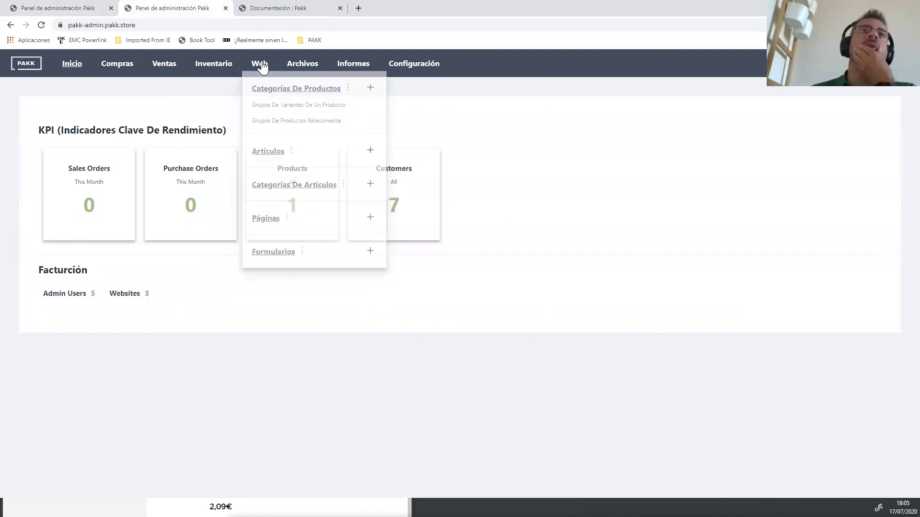
{"action": "left_click", "coordinate": [267, 191]}
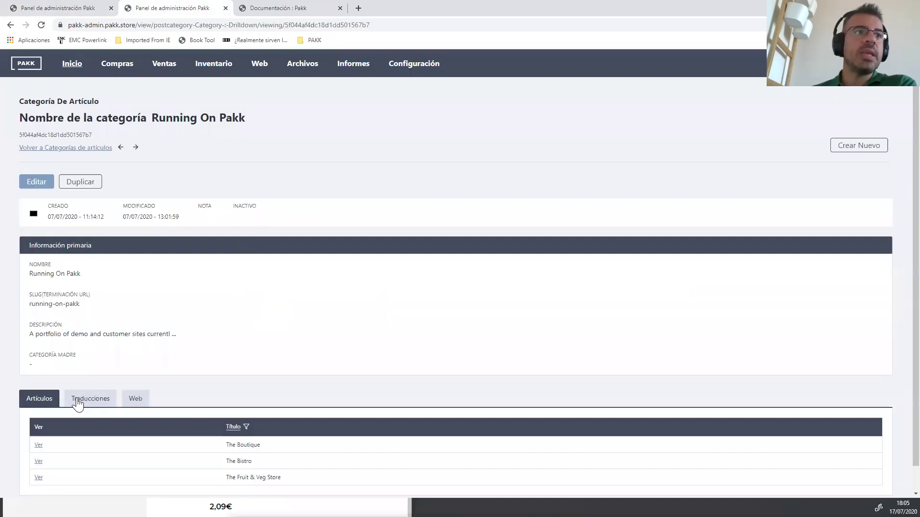
Open the Running On Pakk category for editing and compare its primary information with its Spanish translation.
{"action": "left_click", "coordinate": [82, 402]}
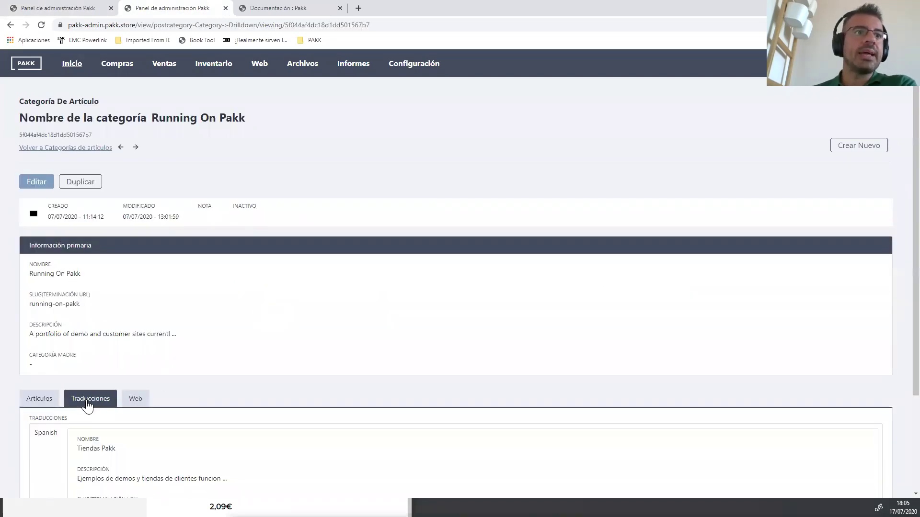
{"action": "left_click", "coordinate": [36, 181]}
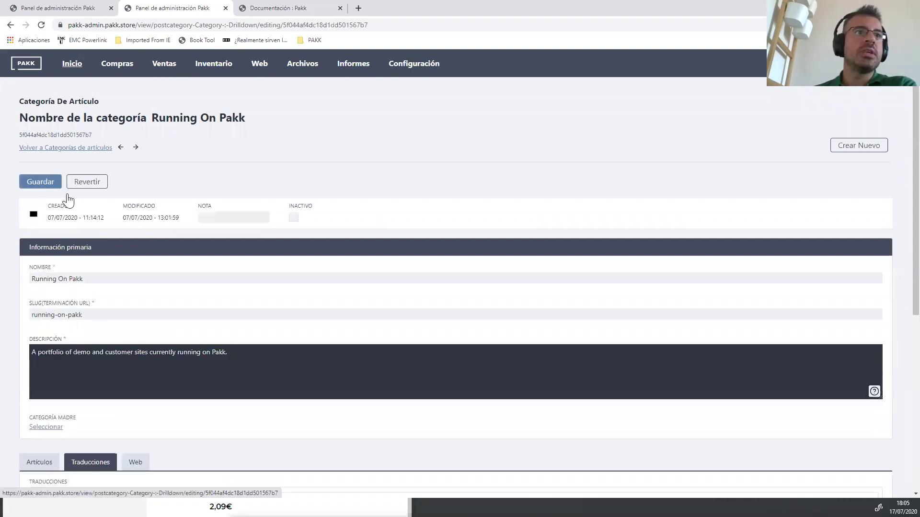
{"action": "left_click", "coordinate": [42, 460]}
{"action": "scroll", "coordinate": [897, 299], "scroll_direction": "down", "scroll_amount": 2}
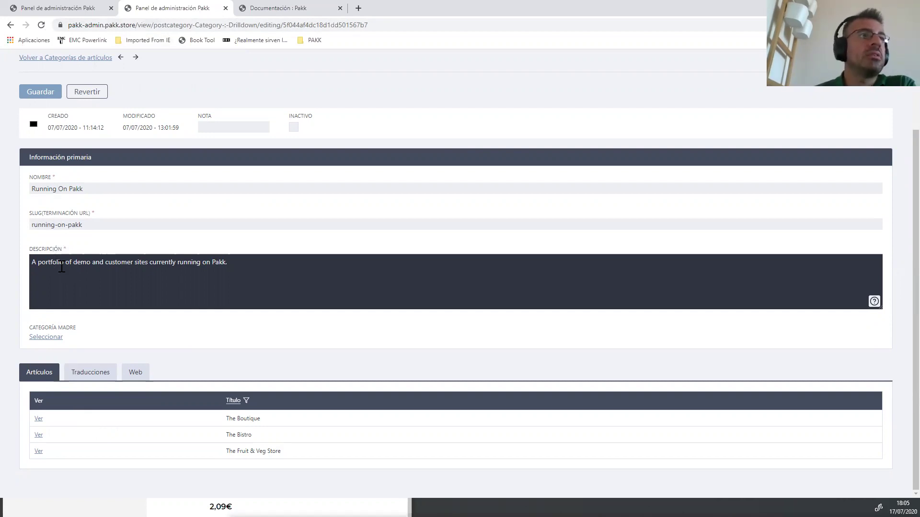
{"action": "left_click", "coordinate": [90, 374]}
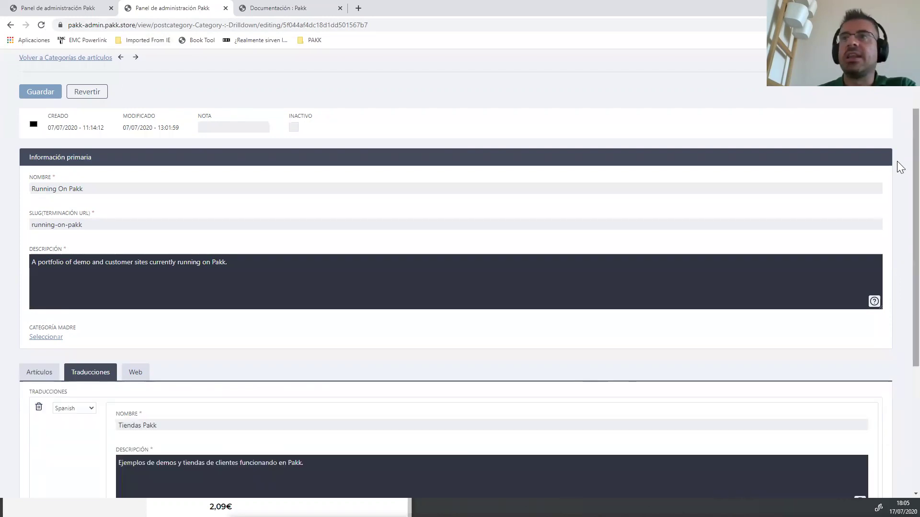
{"action": "scroll", "coordinate": [897, 302], "scroll_direction": "down", "scroll_amount": 5}
{"action": "scroll", "coordinate": [897, 301], "scroll_direction": "up", "scroll_amount": 4}
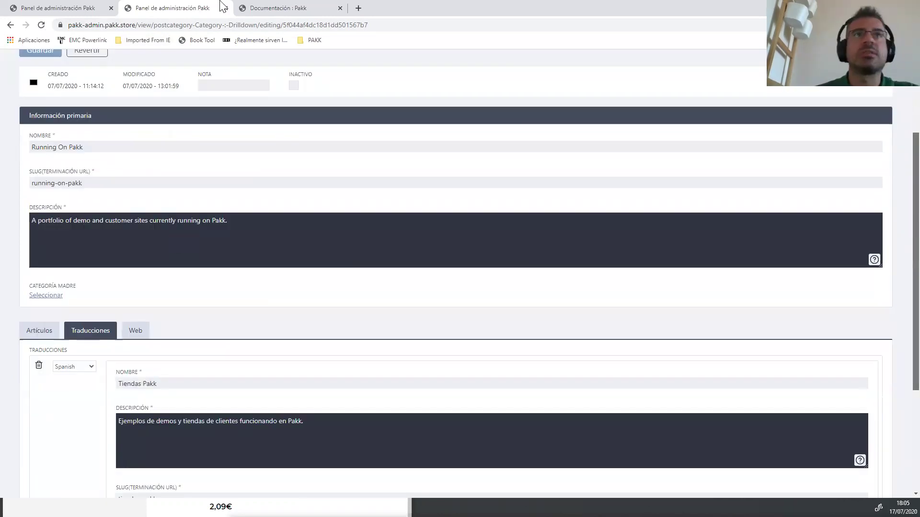
{"action": "scroll", "coordinate": [42, 111], "scroll_direction": "up", "scroll_amount": 3}
Return to the article categories, open Documentation and open its Shipping Methods Masterclass article.
{"action": "left_click", "coordinate": [64, 131]}
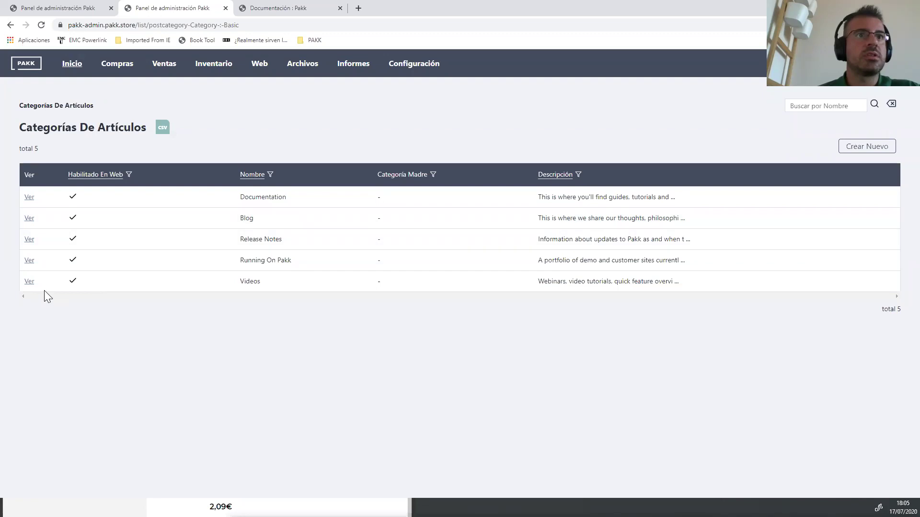
{"action": "left_click", "coordinate": [29, 204]}
{"action": "scroll", "coordinate": [898, 199], "scroll_direction": "down", "scroll_amount": 1}
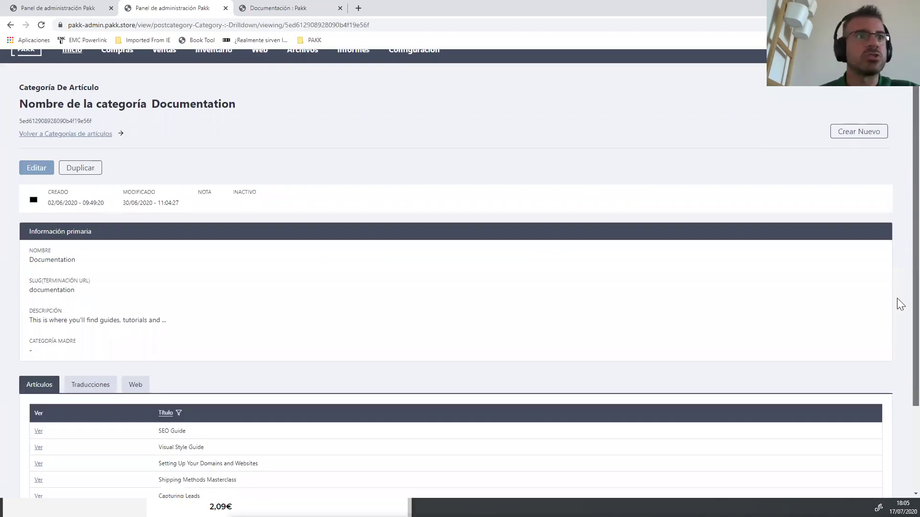
{"action": "scroll", "coordinate": [900, 304], "scroll_direction": "down", "scroll_amount": 3}
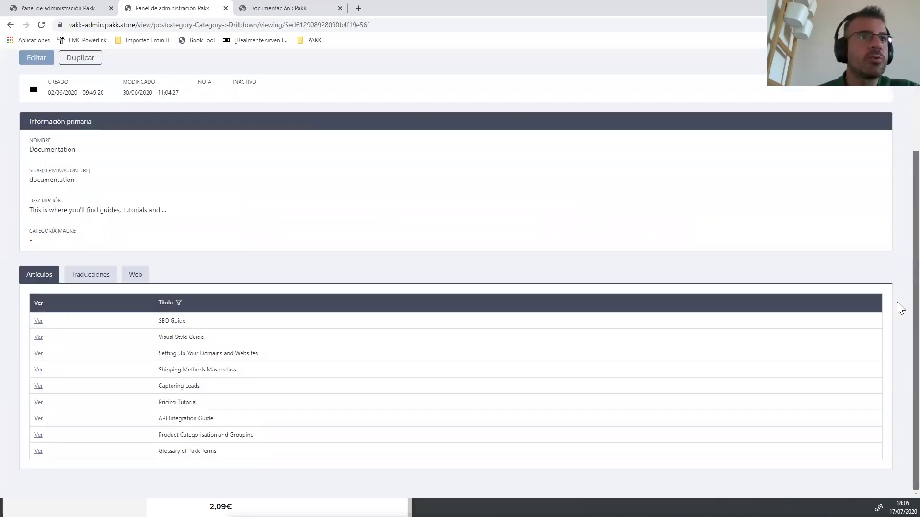
{"action": "left_click", "coordinate": [38, 370]}
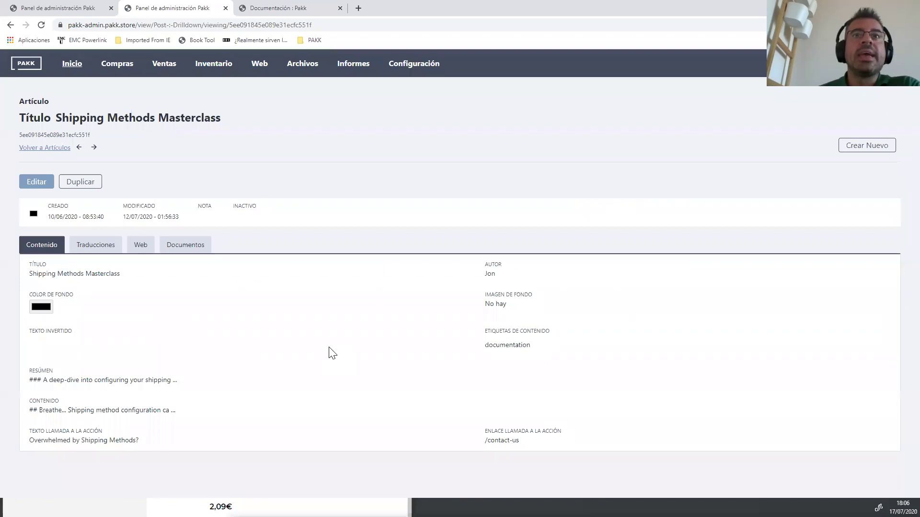
Put the Shipping Methods Masterclass article in edit mode and review its content fields and Web settings.
{"action": "left_click", "coordinate": [38, 182]}
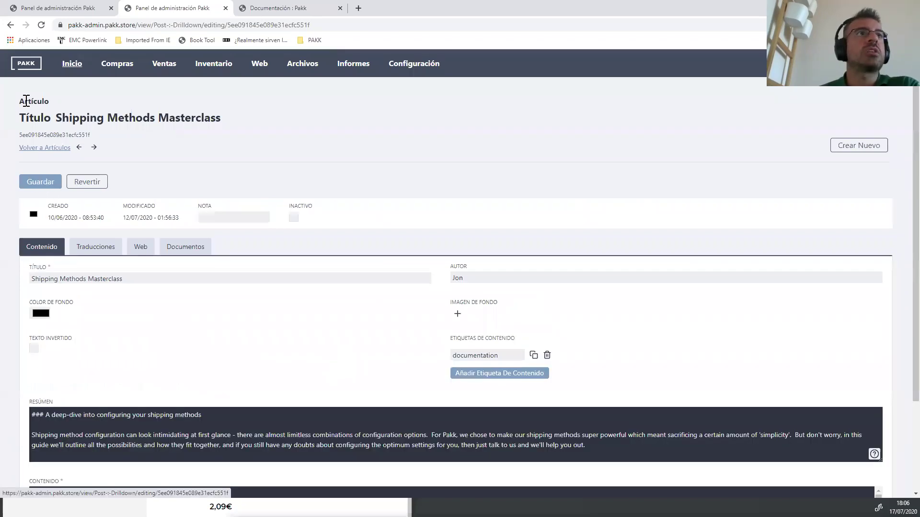
{"action": "left_click_drag", "start_coordinate": [60, 118], "coordinate": [232, 119]}
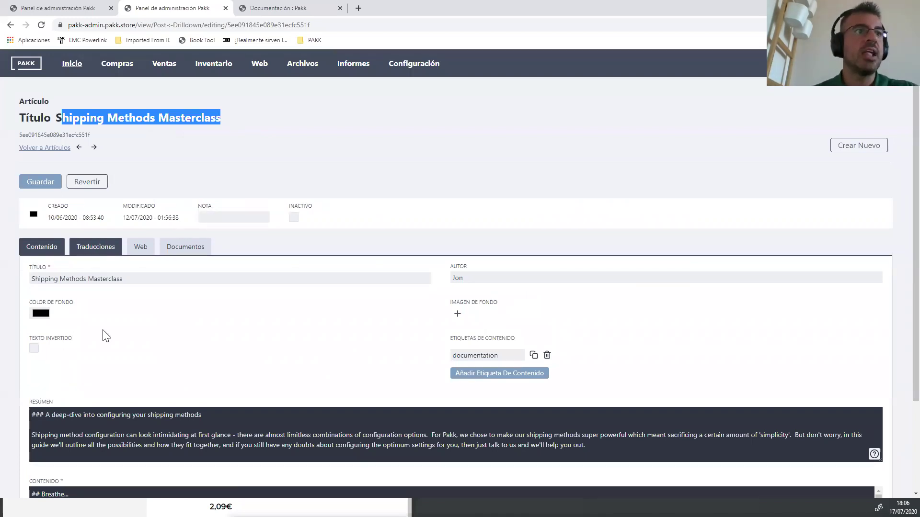
{"action": "scroll", "coordinate": [898, 218], "scroll_direction": "down", "scroll_amount": 3}
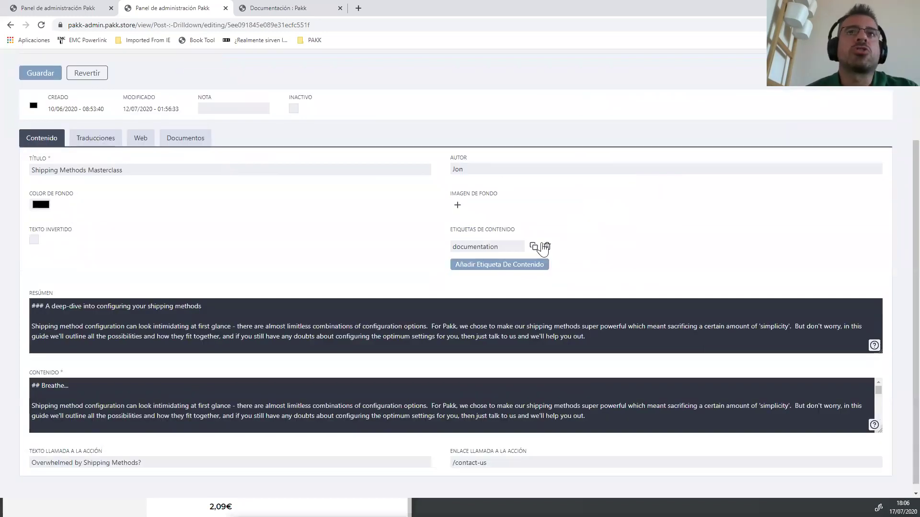
{"action": "left_click", "coordinate": [142, 138]}
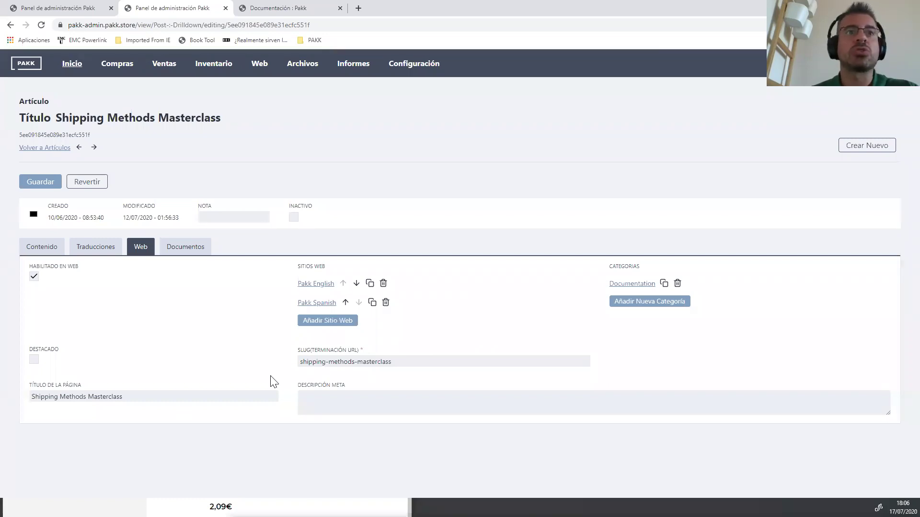
Review all fields of the Shipping Methods Masterclass article's Spanish translation.
{"action": "left_click", "coordinate": [102, 251]}
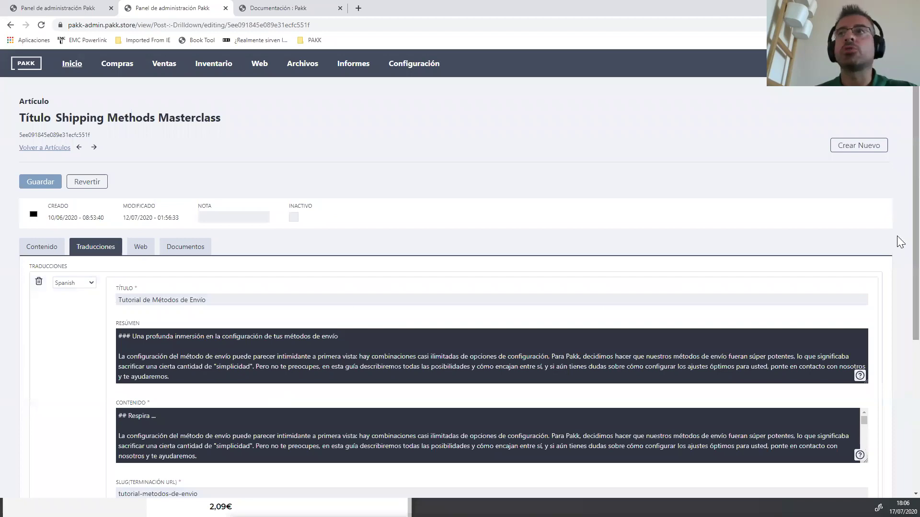
{"action": "scroll", "coordinate": [896, 236], "scroll_direction": "down", "scroll_amount": 3}
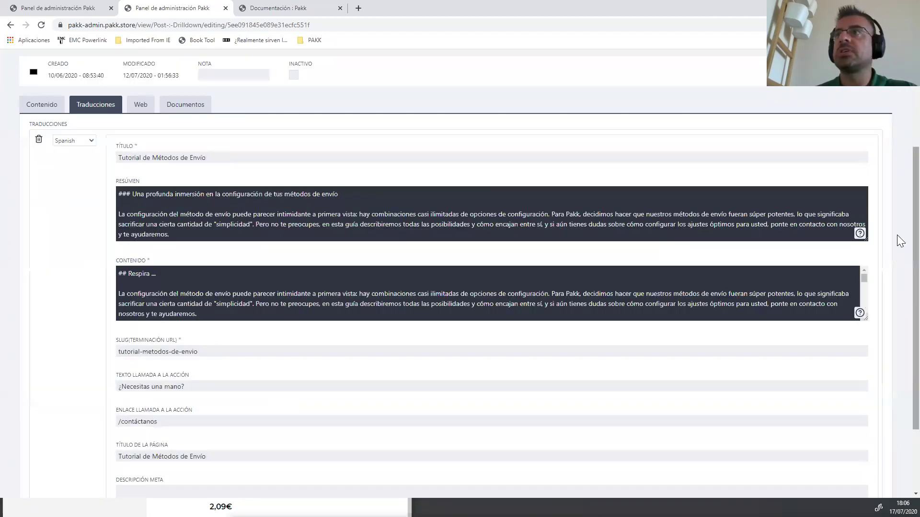
{"action": "scroll", "coordinate": [896, 267], "scroll_direction": "down", "scroll_amount": 1}
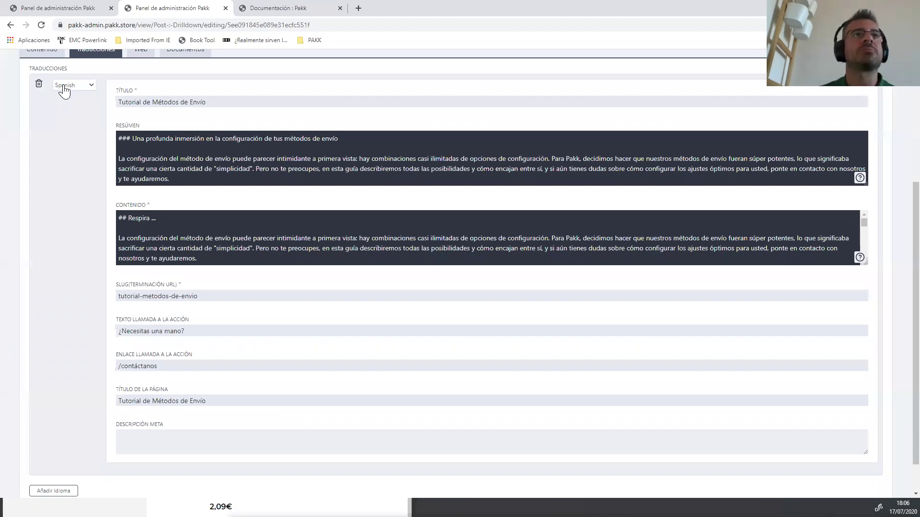
Open Tutorial de Métodos de Envío from the pakk.es documentation page and look through the published Spanish article.
{"action": "left_click", "coordinate": [285, 8]}
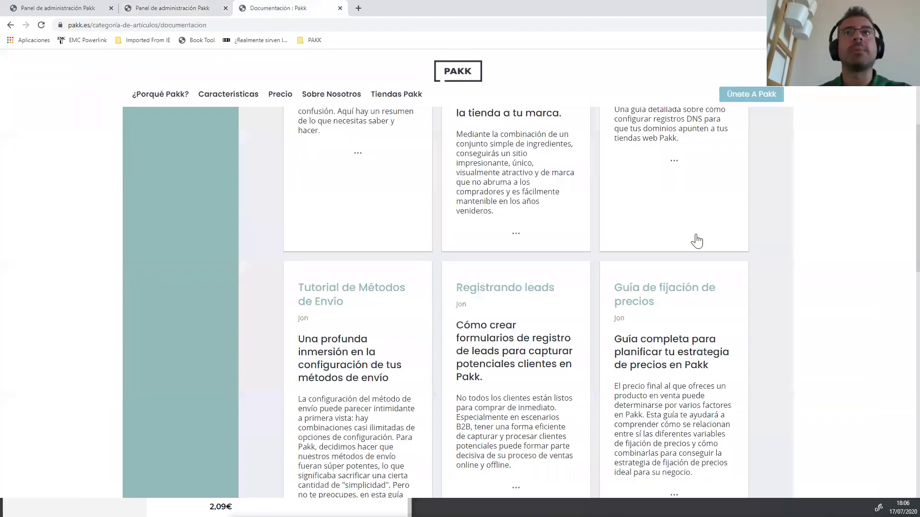
{"action": "scroll", "coordinate": [901, 231], "scroll_direction": "down", "scroll_amount": 2}
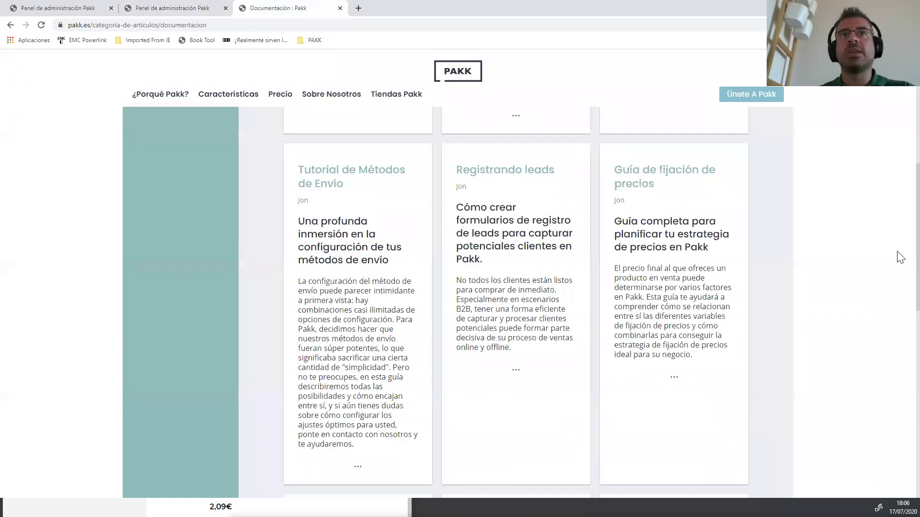
{"action": "scroll", "coordinate": [489, 288], "scroll_direction": "up", "scroll_amount": 1}
{"action": "left_click", "coordinate": [334, 236]}
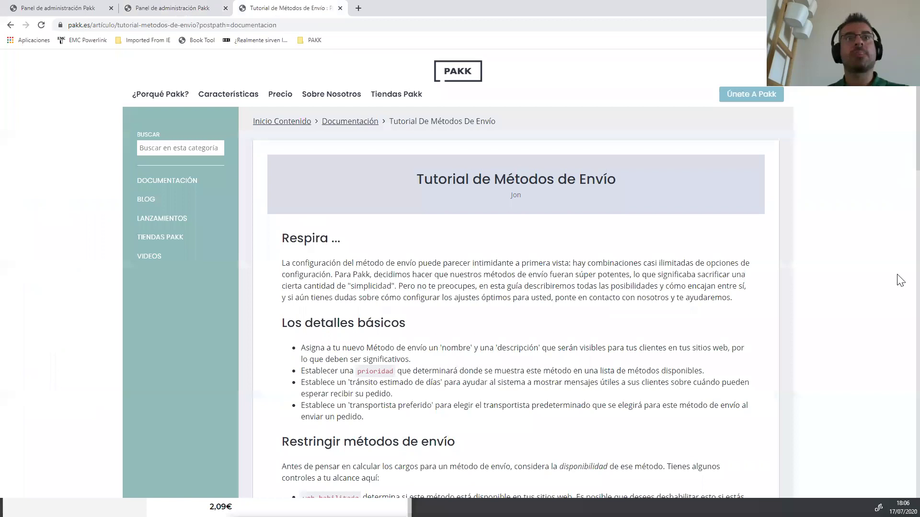
{"action": "scroll", "coordinate": [901, 280], "scroll_direction": "down", "scroll_amount": 7}
{"action": "scroll", "coordinate": [900, 189], "scroll_direction": "up", "scroll_amount": 5}
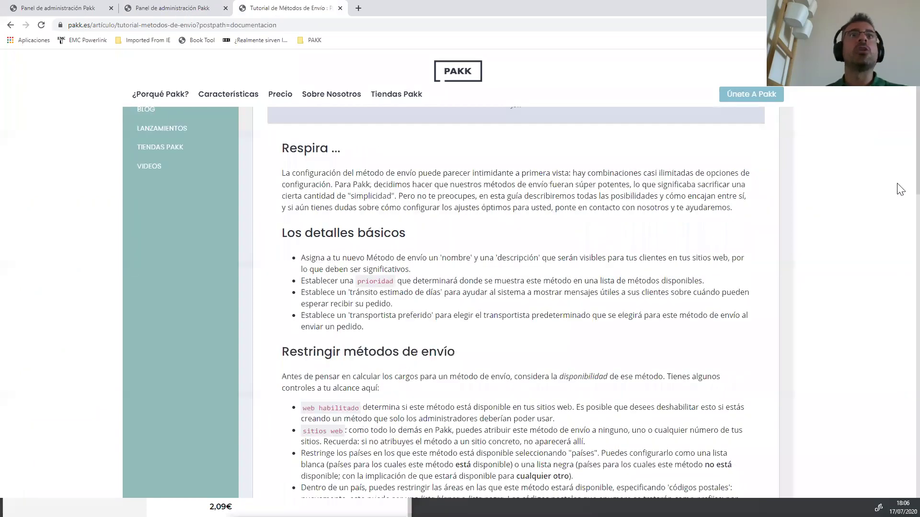
{"action": "scroll", "coordinate": [900, 186], "scroll_direction": "down", "scroll_amount": 5}
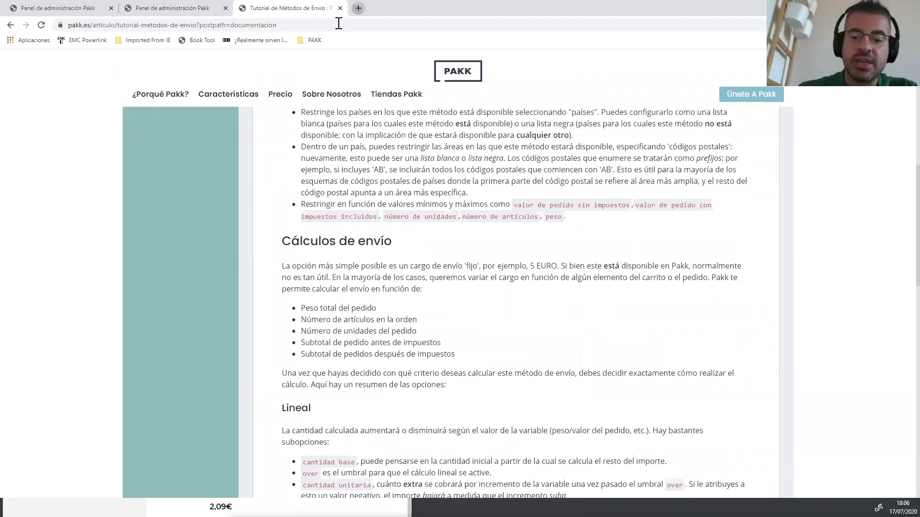
Open pakk.io in a new browser tab and go to its Blog page from the footer links.
{"action": "key", "text": "ctrl+t"}
{"action": "type", "text": "pakk"}
{"action": "key", "text": "Return"}
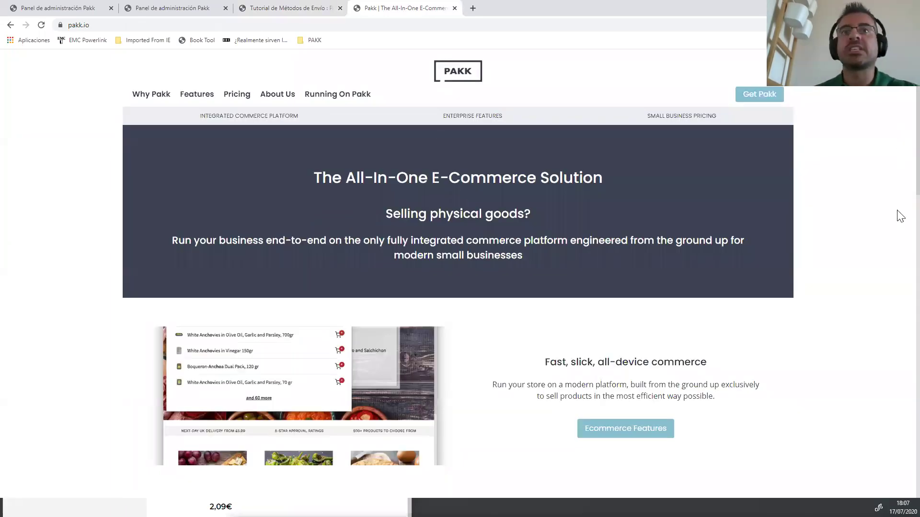
{"action": "scroll", "coordinate": [899, 216], "scroll_direction": "down", "scroll_amount": 20}
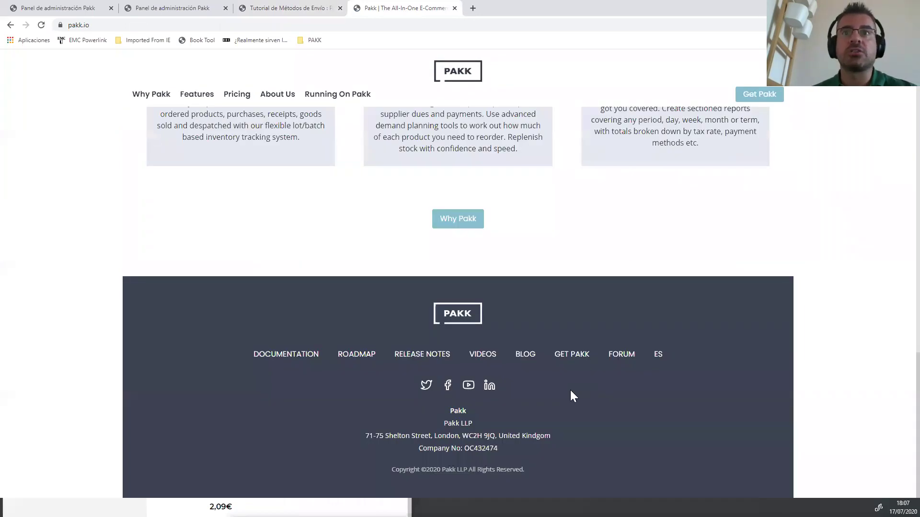
{"action": "left_click", "coordinate": [524, 355]}
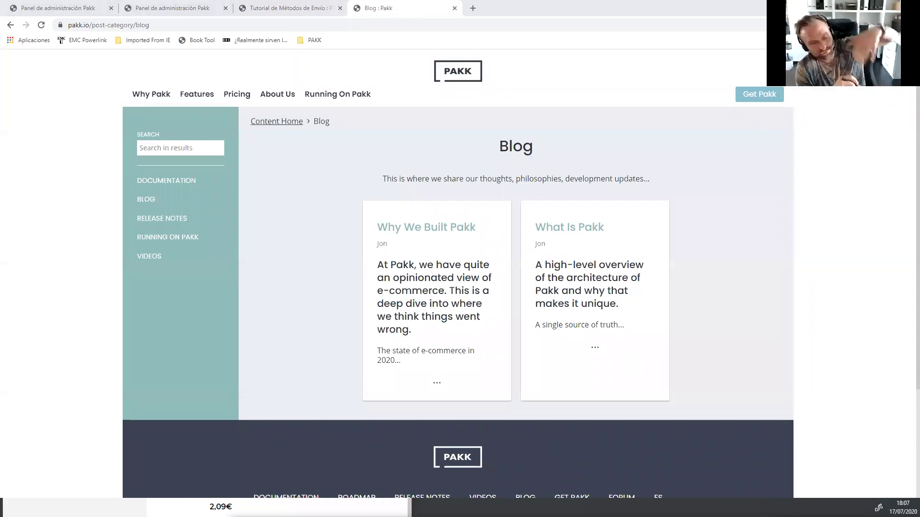
Open Shipping Methods Masterclass from the pakk.io Documentation category and look through the English article.
{"action": "left_click", "coordinate": [190, 181]}
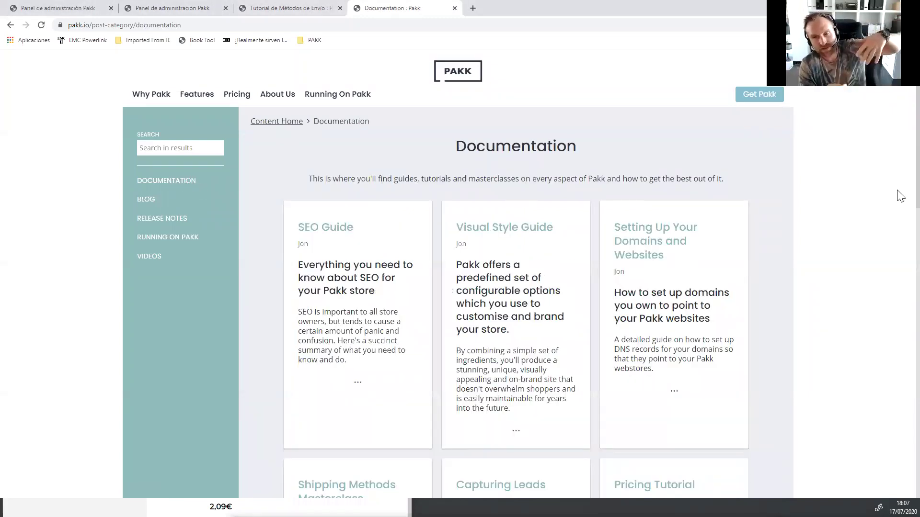
{"action": "scroll", "coordinate": [899, 195], "scroll_direction": "down", "scroll_amount": 4}
{"action": "scroll", "coordinate": [172, 282], "scroll_direction": "down", "scroll_amount": 2}
{"action": "left_click", "coordinate": [318, 235]}
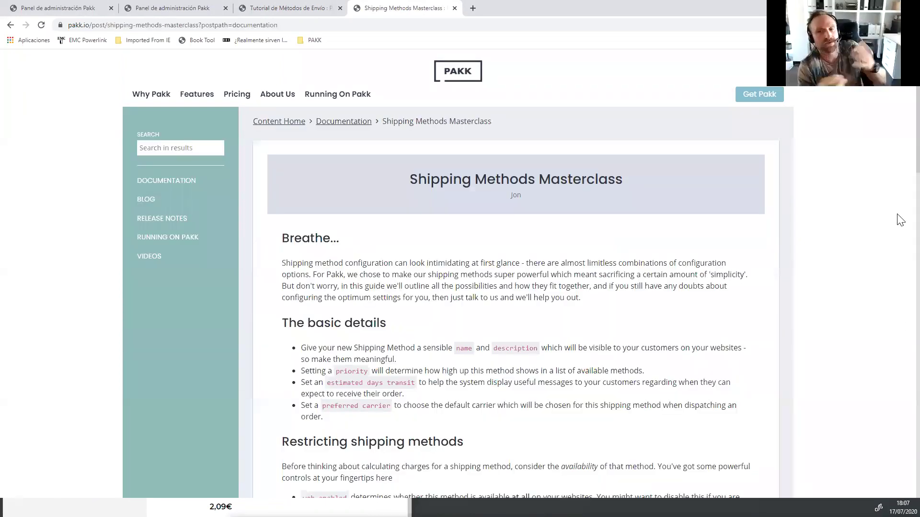
{"action": "scroll", "coordinate": [899, 283], "scroll_direction": "down", "scroll_amount": 7}
{"action": "scroll", "coordinate": [900, 283], "scroll_direction": "down", "scroll_amount": 2}
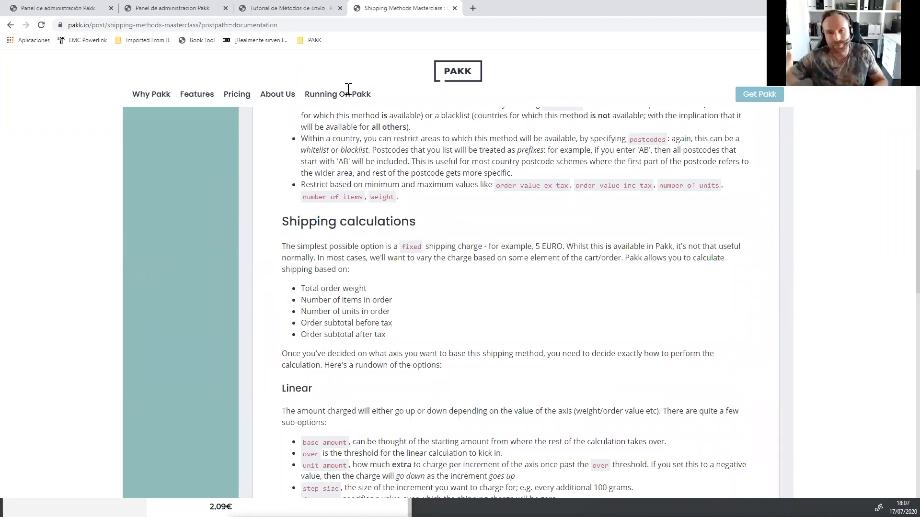
Switch to the Spanish shipping tutorial, maximize the Fruta y Verdura storefront window, and return to the tutorial.
{"action": "left_click", "coordinate": [306, 11]}
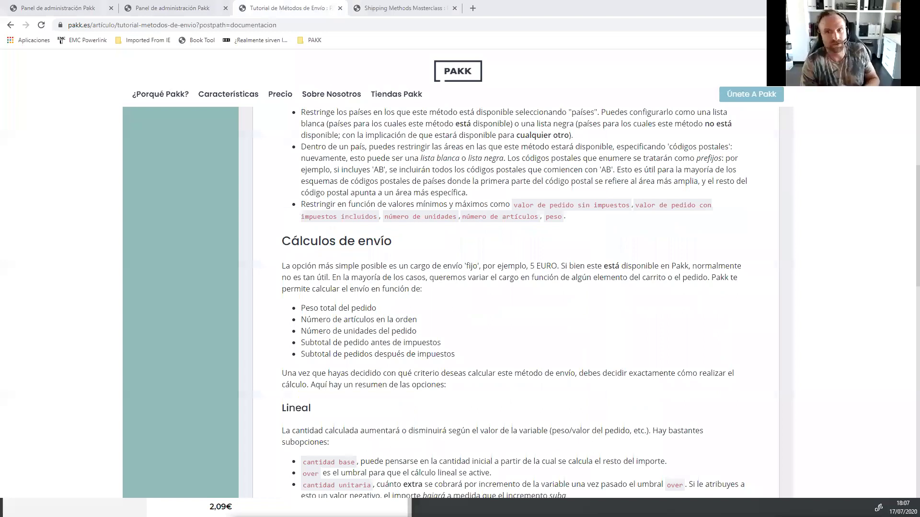
{"action": "key", "text": "super+Down"}
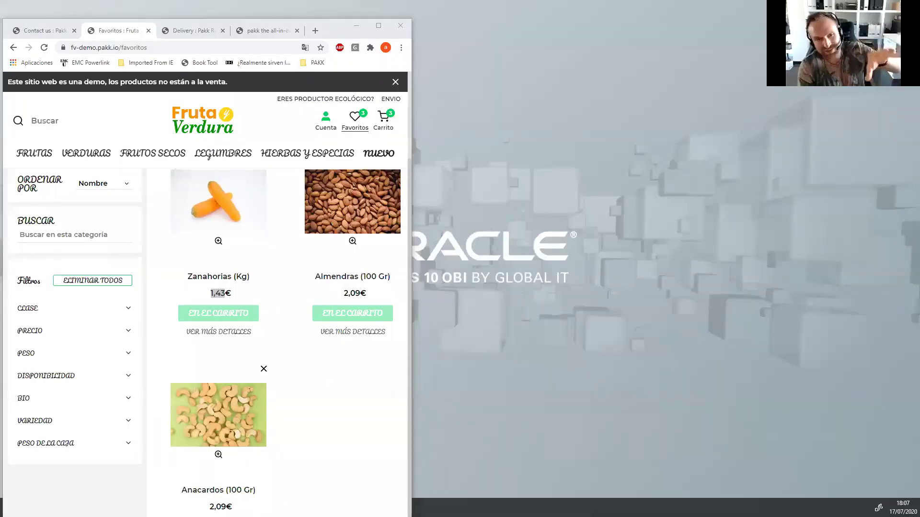
{"action": "key", "text": "alt+Tab"}
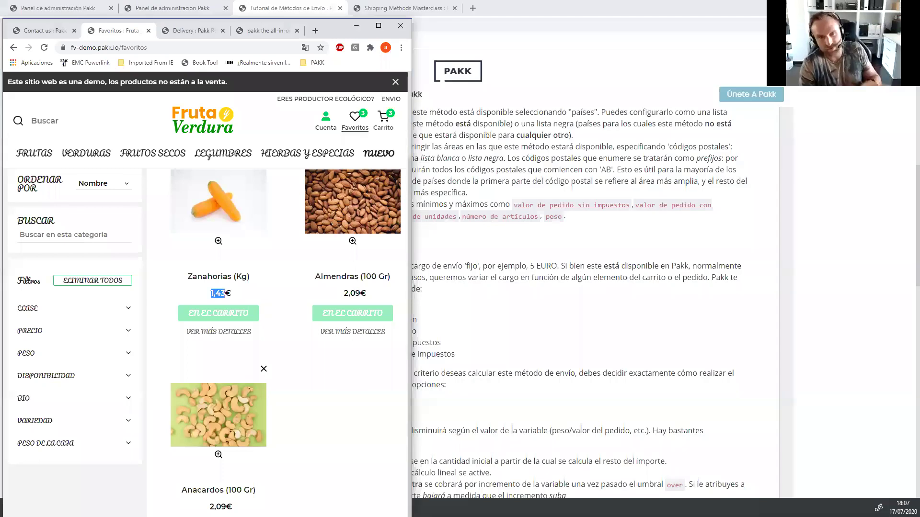
{"action": "double_click", "coordinate": [335, 25]}
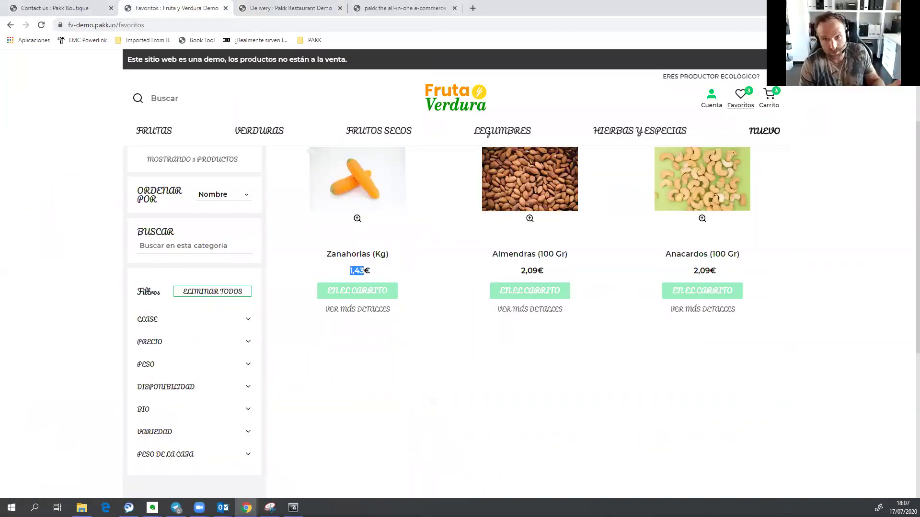
{"action": "key", "text": "alt+Tab"}
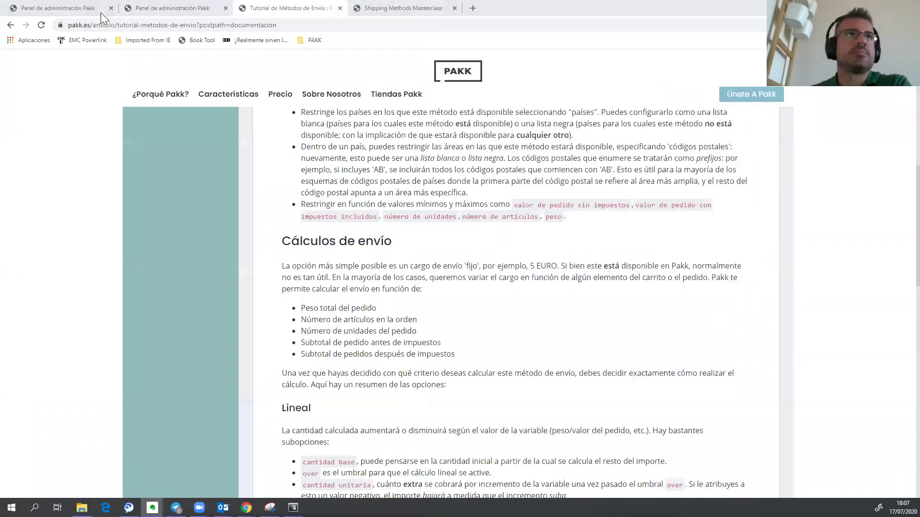
Revisit the article's Spanish translation in pakk-admin, and switch to the "Eres productor ecológico?" form in showcase-admin.
{"action": "key", "text": "ctrl+shift+Tab"}
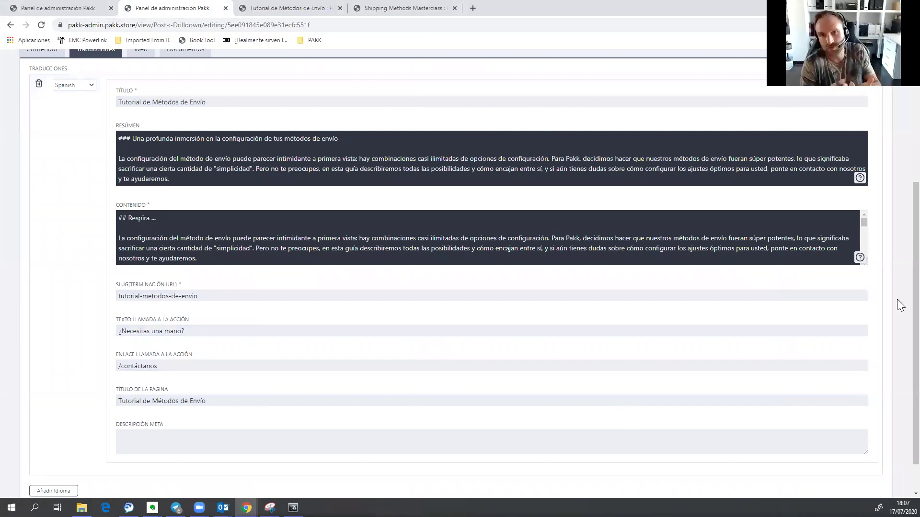
{"action": "scroll", "coordinate": [897, 299], "scroll_direction": "up", "scroll_amount": 5}
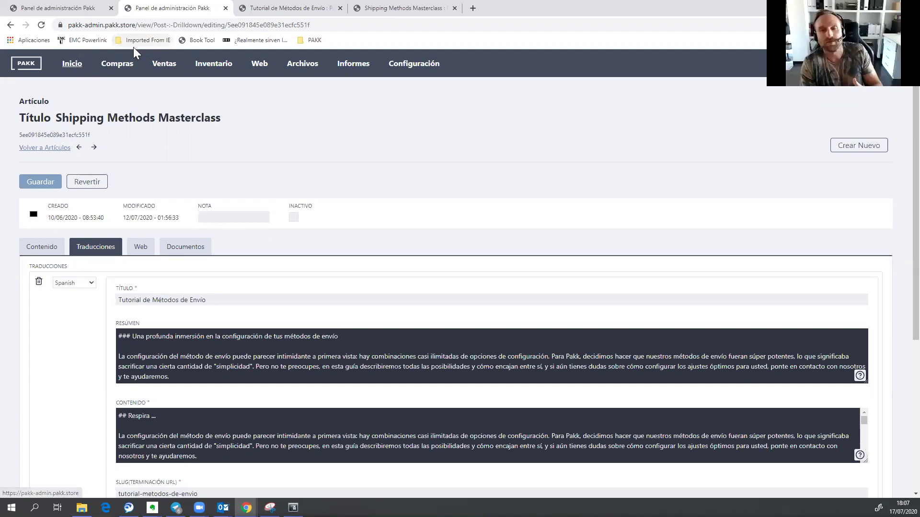
{"action": "left_click", "coordinate": [74, 8]}
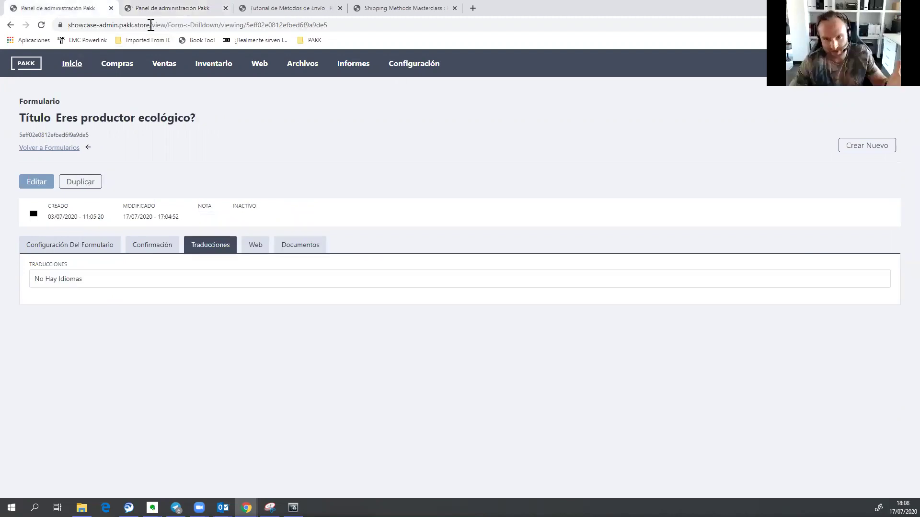
Open the Fruta y Verdura Demo Es website record in the showcase-admin configuration and look through its Inicio Contenido blocks.
{"action": "mouse_move", "coordinate": [410, 68]}
{"action": "left_click", "coordinate": [409, 91]}
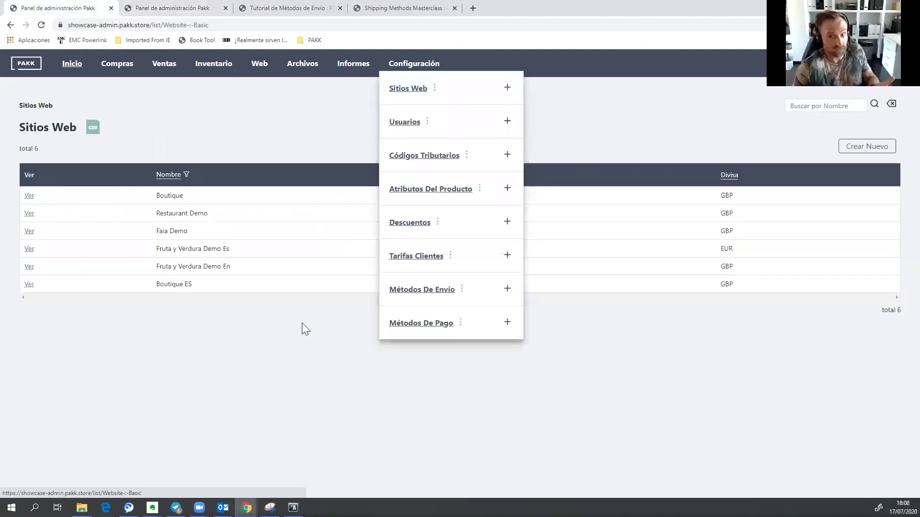
{"action": "left_click", "coordinate": [29, 248]}
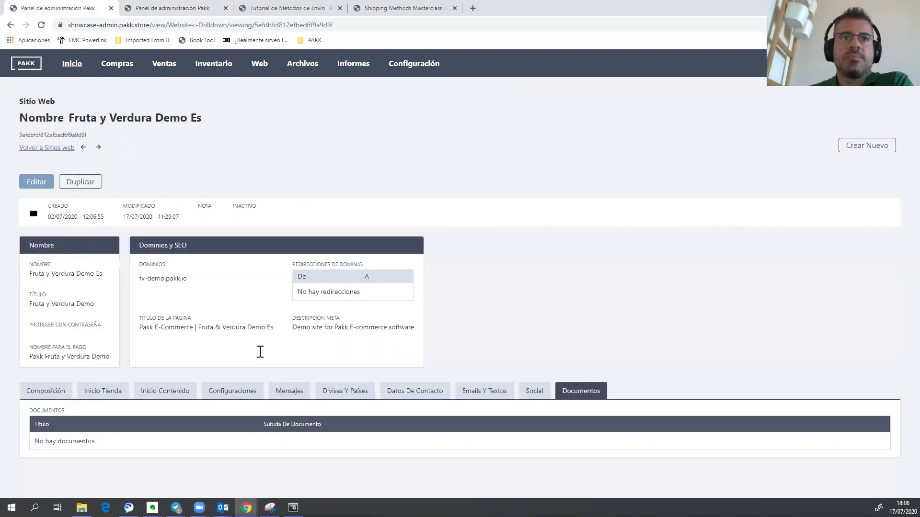
{"action": "left_click", "coordinate": [171, 395]}
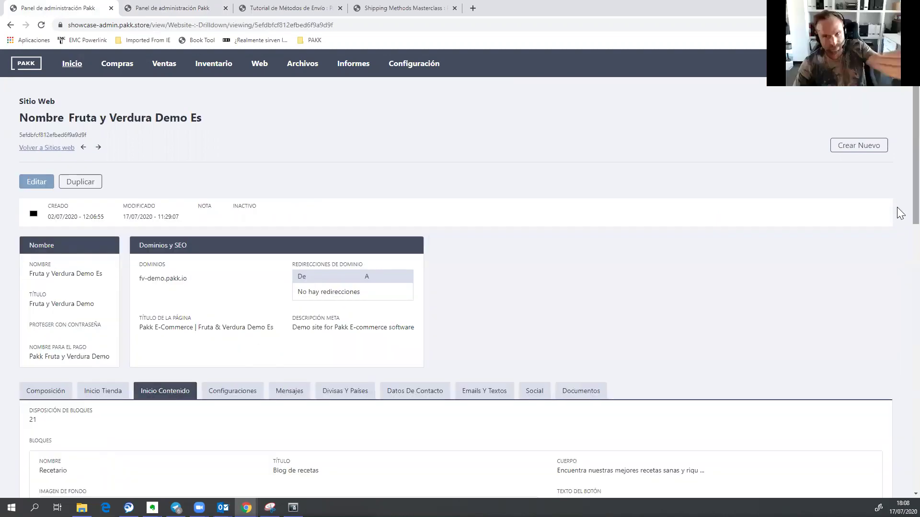
{"action": "scroll", "coordinate": [898, 211], "scroll_direction": "down", "scroll_amount": 3}
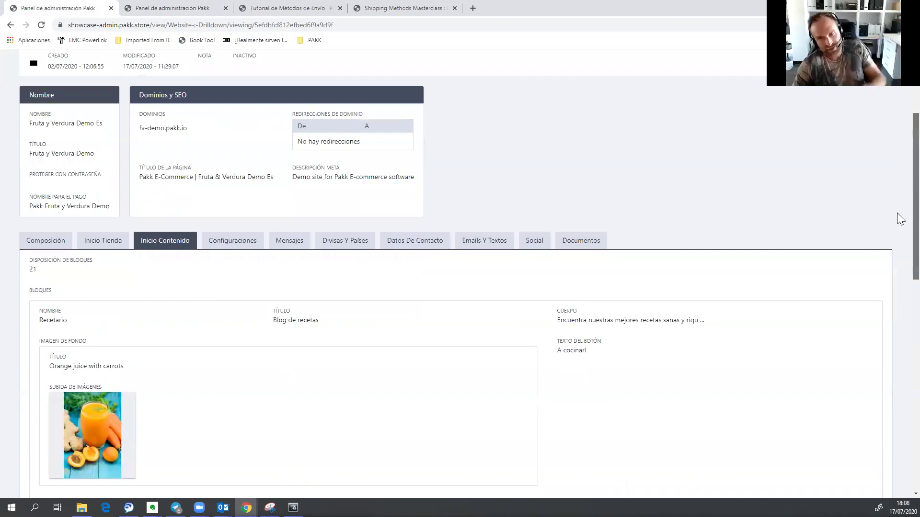
{"action": "scroll", "coordinate": [897, 197], "scroll_direction": "up", "scroll_amount": 2}
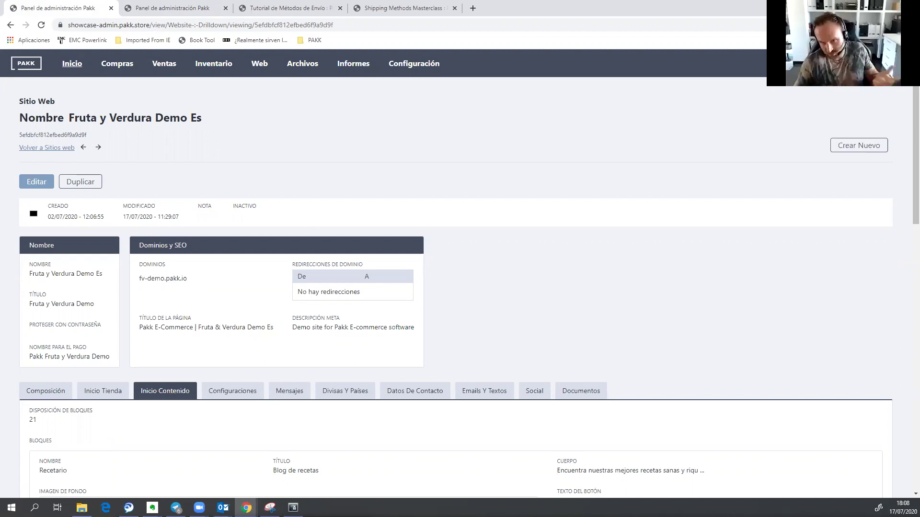
Switch to the Fruta y Verdura storefront, go to its home page, and follow the "Visita nuestro restaurante" banner.
{"action": "key", "text": "alt+Tab"}
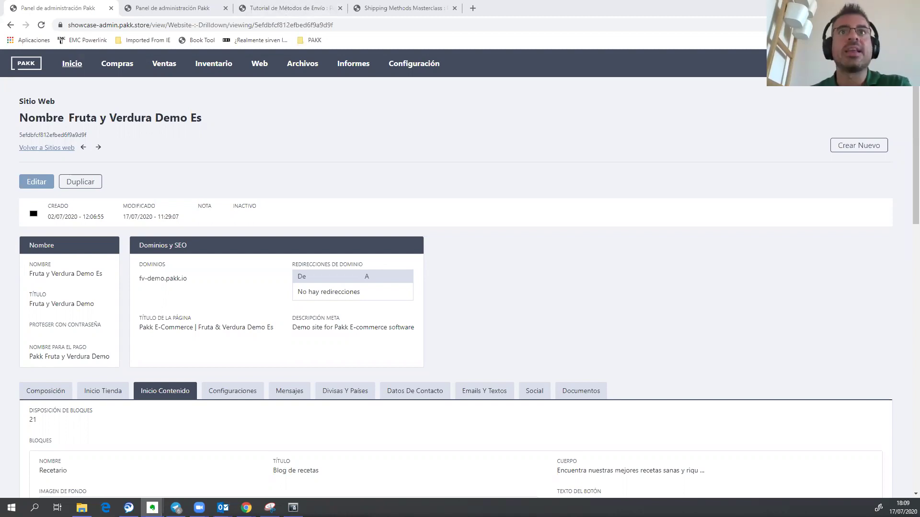
{"action": "key", "text": "alt+Tab"}
{"action": "left_click", "coordinate": [459, 109]}
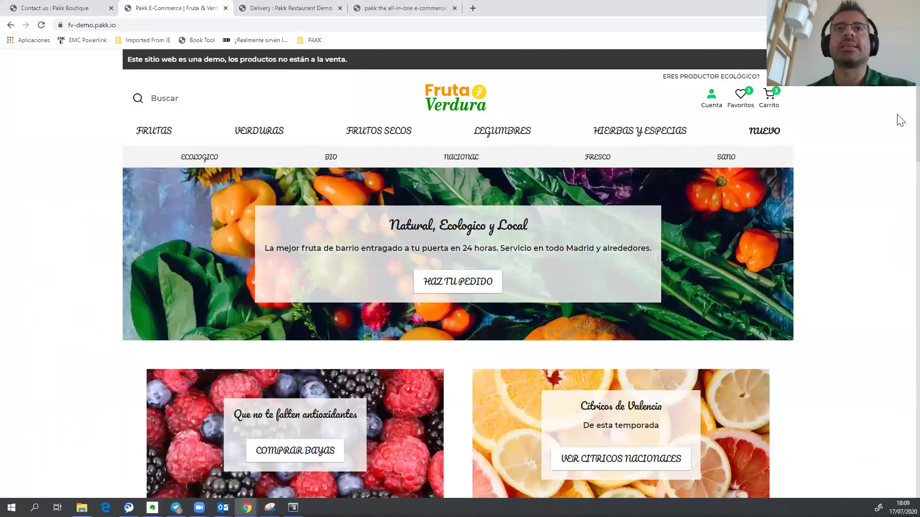
{"action": "scroll", "coordinate": [901, 264], "scroll_direction": "down", "scroll_amount": 10}
{"action": "scroll", "coordinate": [899, 262], "scroll_direction": "down", "scroll_amount": 1}
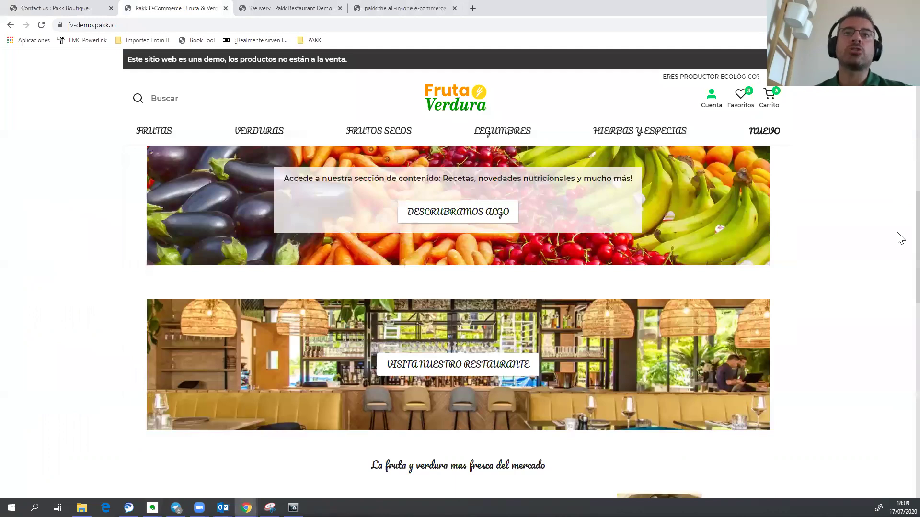
{"action": "scroll", "coordinate": [460, 427], "scroll_direction": "up", "scroll_amount": 1}
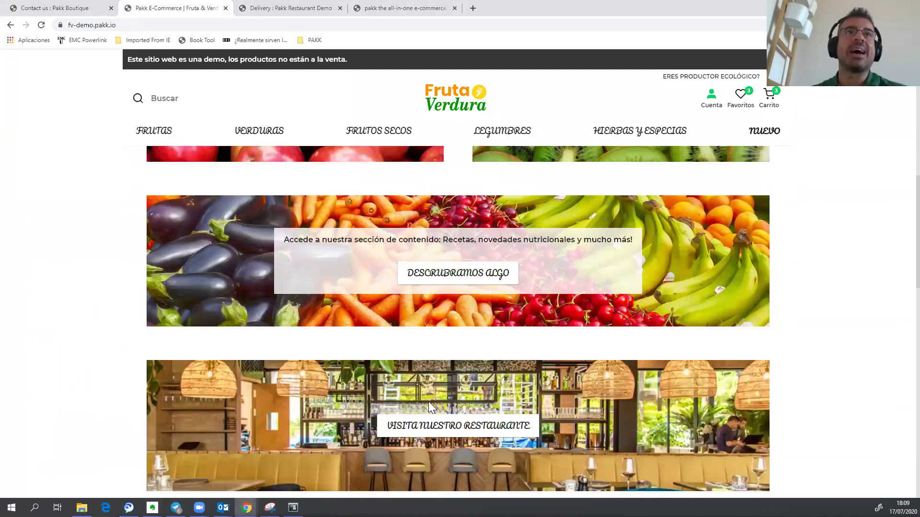
{"action": "left_click", "coordinate": [446, 433]}
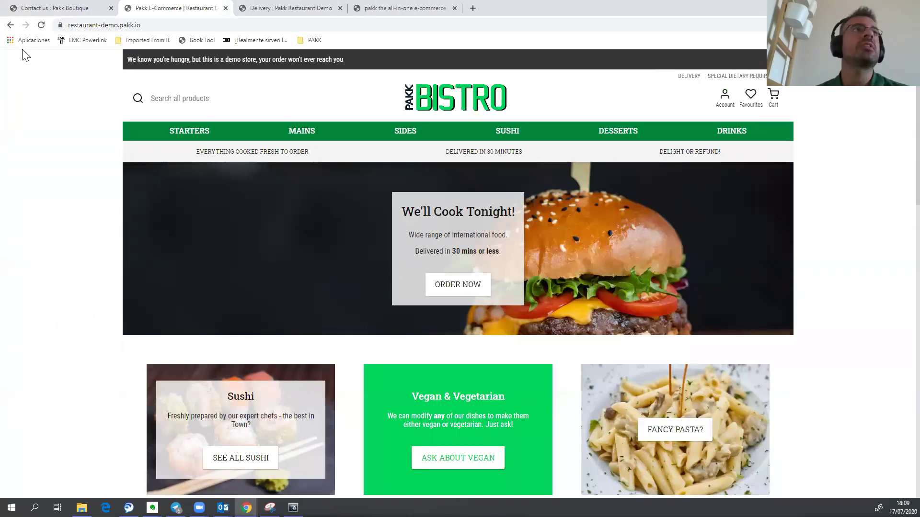
Return to the Fruta y Verdura home page, keep the account's cart, and open the content section from its promotional banner.
{"action": "left_click", "coordinate": [11, 25]}
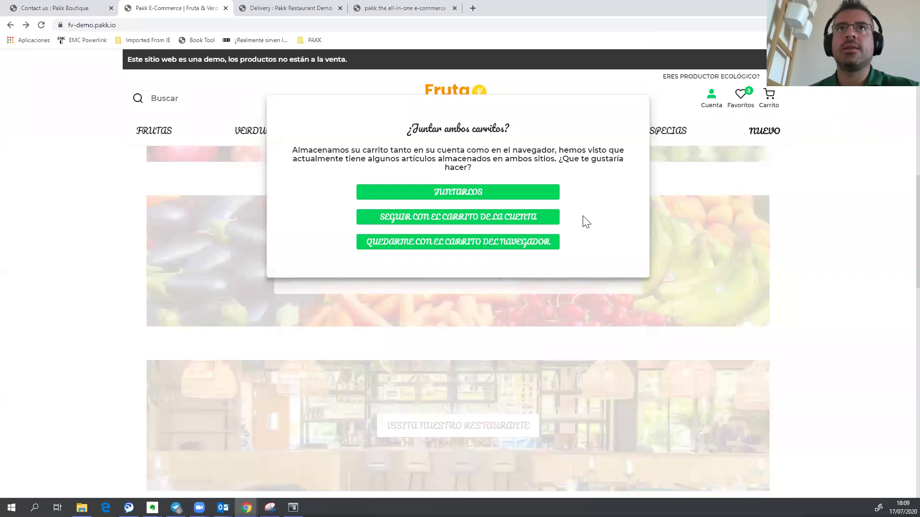
{"action": "left_click", "coordinate": [531, 222]}
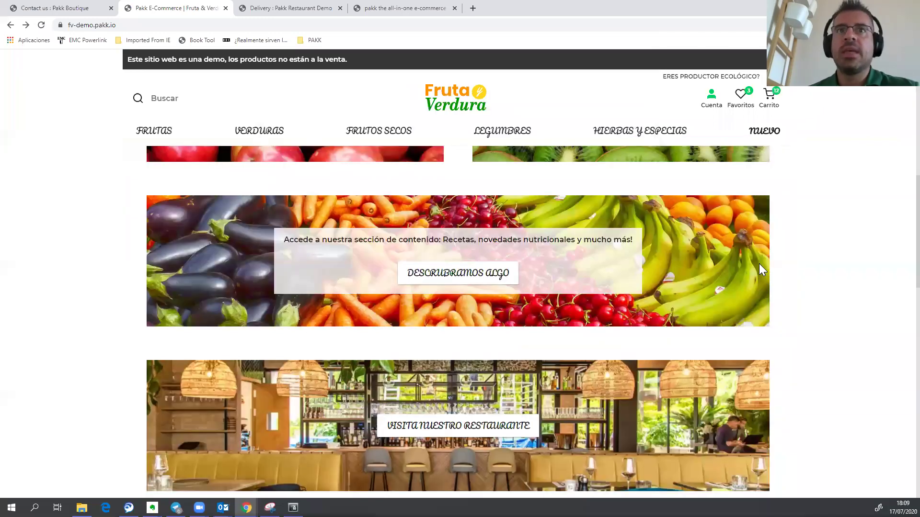
{"action": "left_click", "coordinate": [445, 274]}
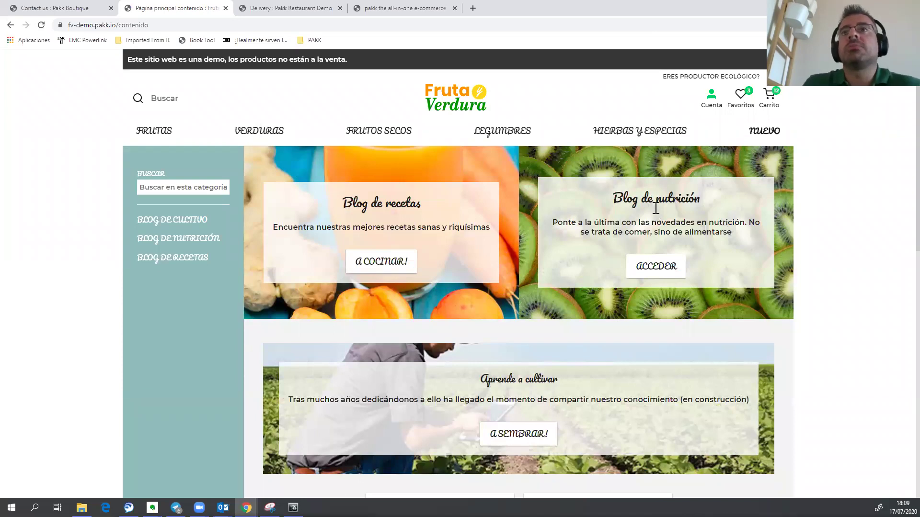
Open Blog de recetas from the content page and go to the "Zumo de zanahoria y manzana" article.
{"action": "left_click", "coordinate": [401, 271]}
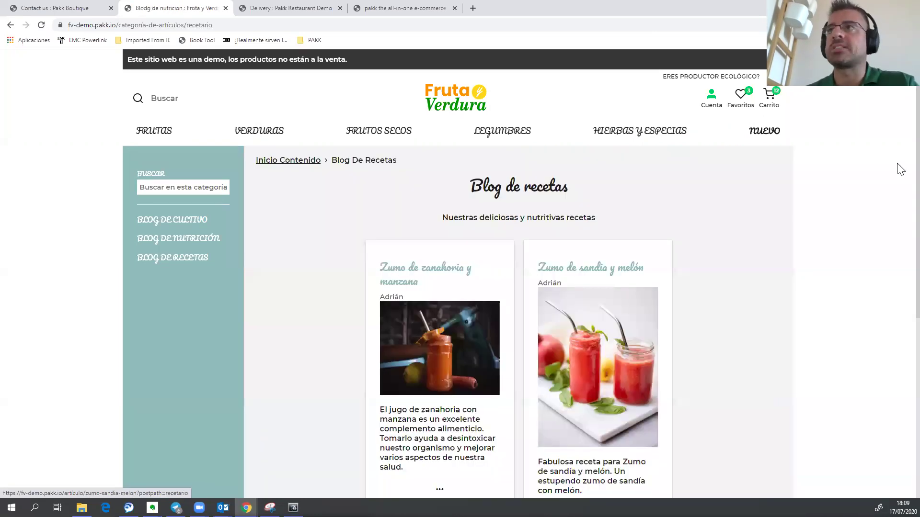
{"action": "scroll", "coordinate": [901, 193], "scroll_direction": "down", "scroll_amount": 2}
{"action": "scroll", "coordinate": [898, 206], "scroll_direction": "down", "scroll_amount": 1}
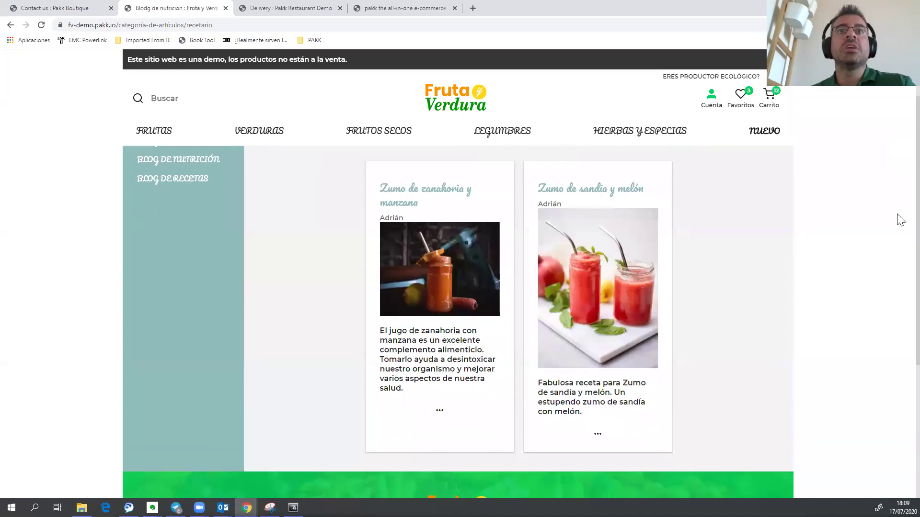
{"action": "scroll", "coordinate": [421, 190], "scroll_direction": "down", "scroll_amount": 1}
{"action": "left_click", "coordinate": [420, 177]}
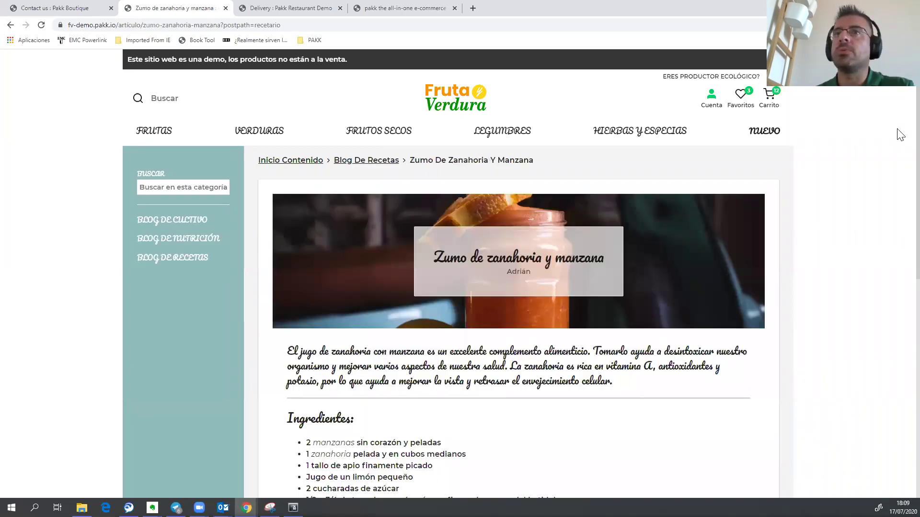
Look through the recipe's ingredients, follow the "zanahoria" product link, and go back to the article.
{"action": "scroll", "coordinate": [901, 269], "scroll_direction": "down", "scroll_amount": 5}
{"action": "scroll", "coordinate": [509, 302], "scroll_direction": "up", "scroll_amount": 1}
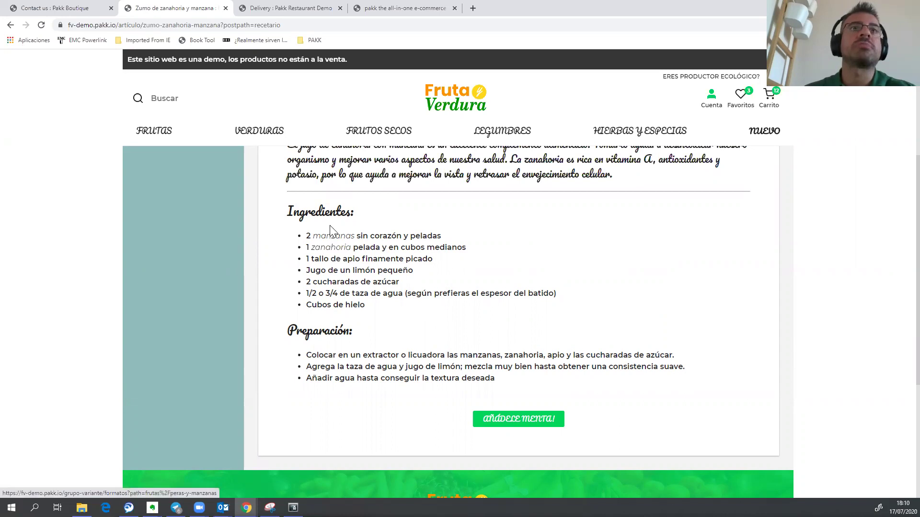
{"action": "left_click", "coordinate": [334, 256]}
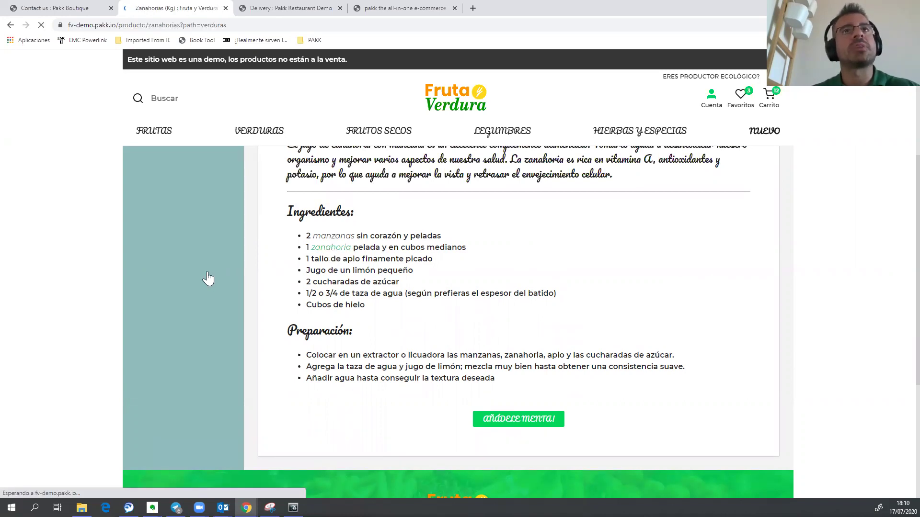
{"action": "left_click", "coordinate": [12, 24]}
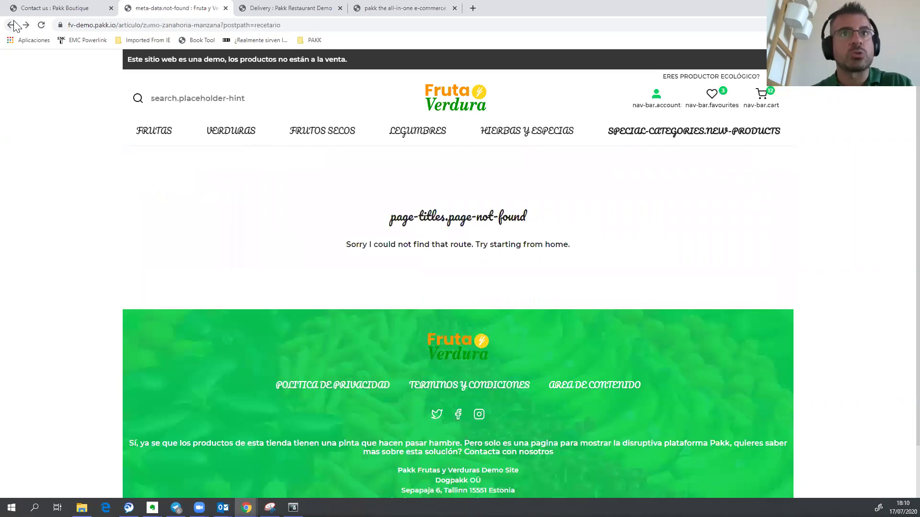
Reload the "Zumo de zanahoria y manzana" article and follow its "Añádele menta!" link to the mint product page.
{"action": "left_click", "coordinate": [158, 26]}
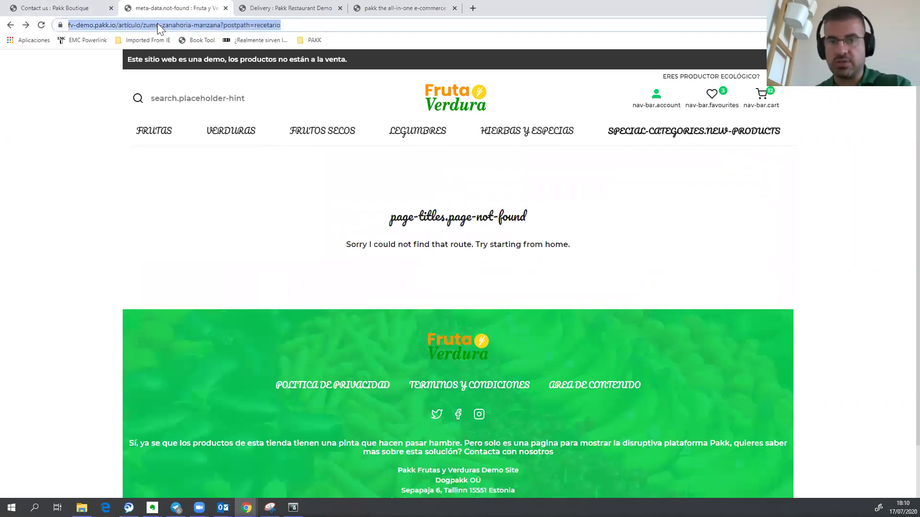
{"action": "key", "text": "Return"}
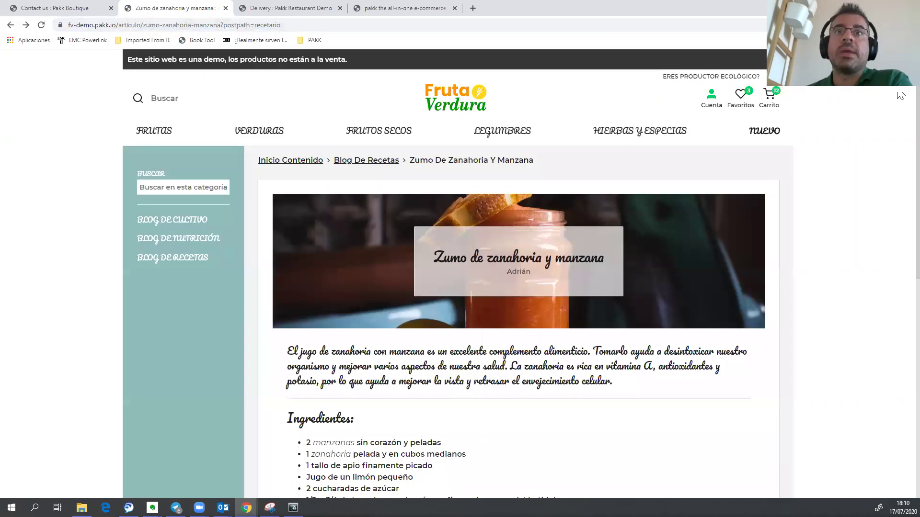
{"action": "scroll", "coordinate": [519, 339], "scroll_direction": "down", "scroll_amount": 6}
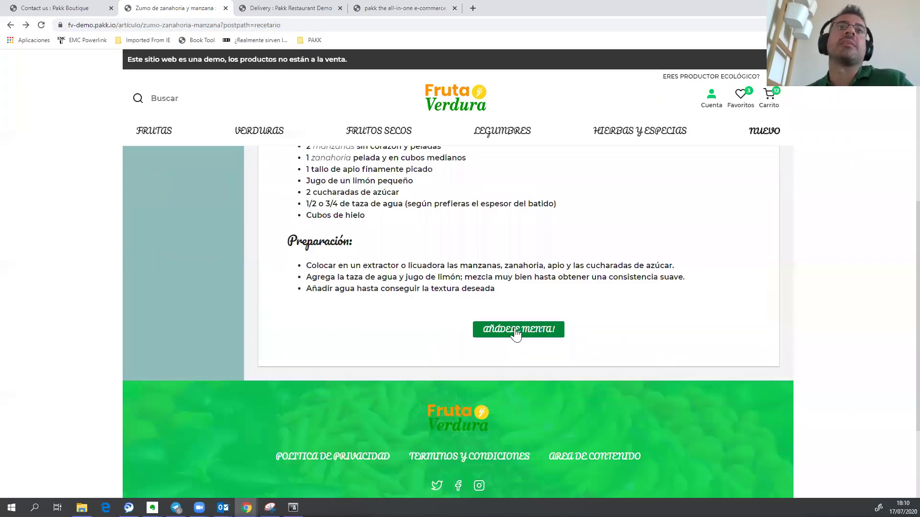
{"action": "left_click", "coordinate": [516, 333]}
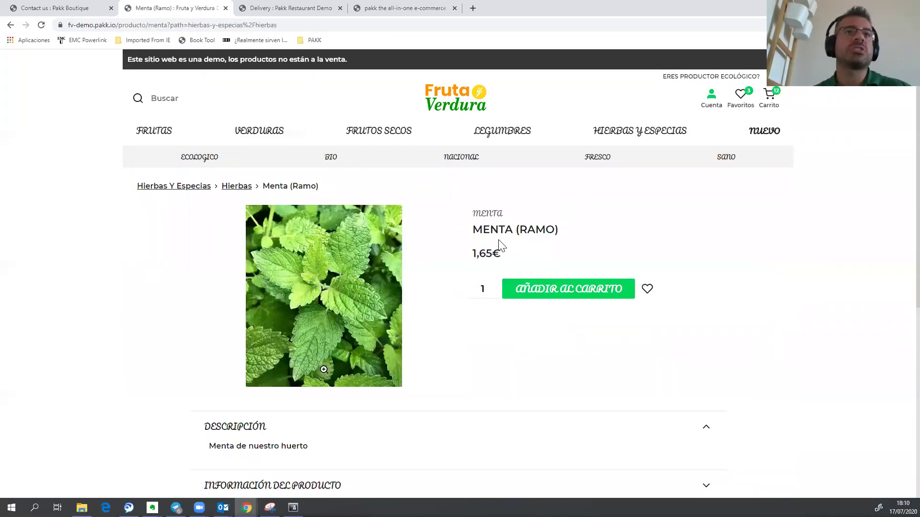